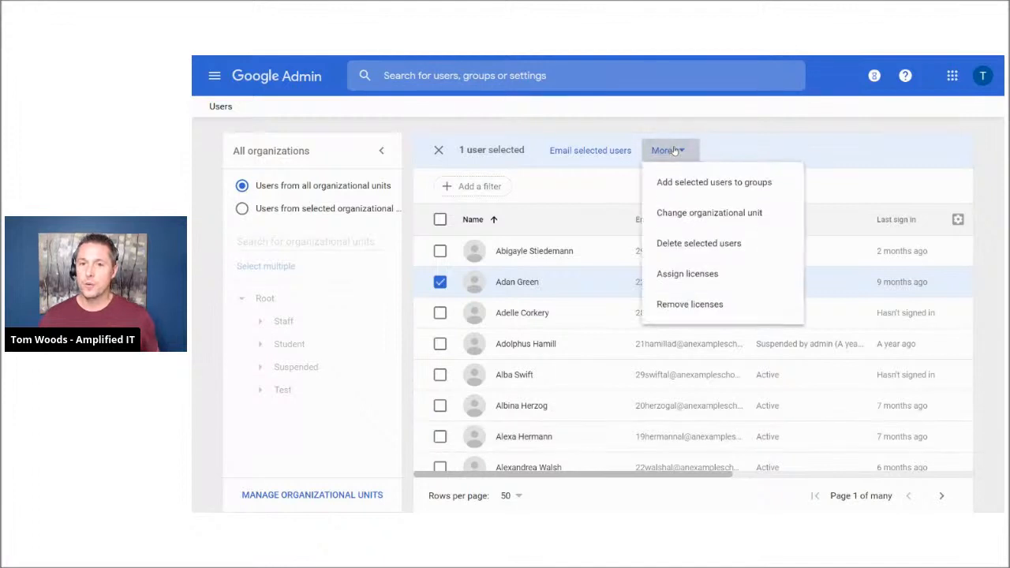
Assign the G Suite Enterprise for Education licence to the selected user and clear the selection.
click(690, 273)
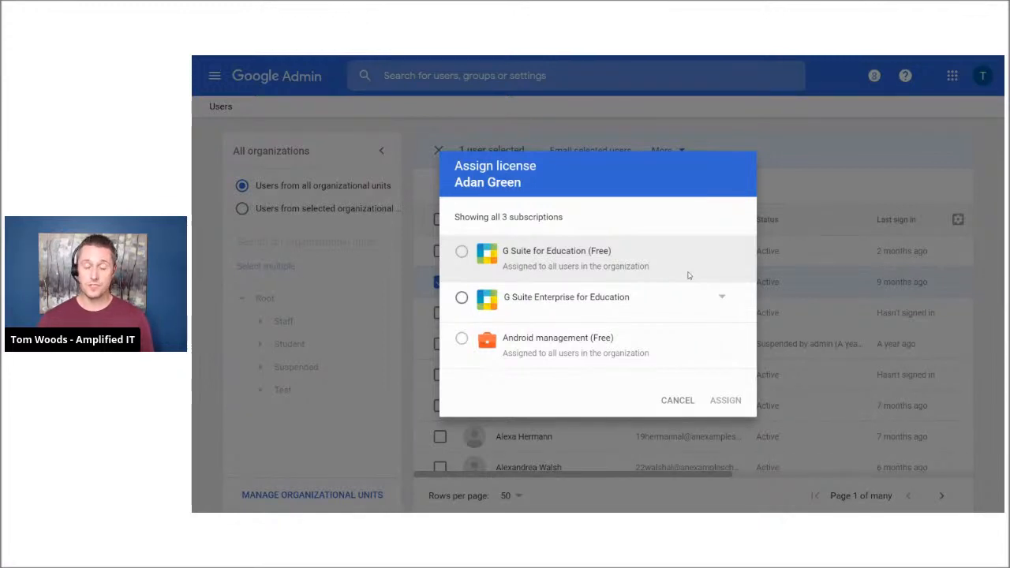
click(720, 299)
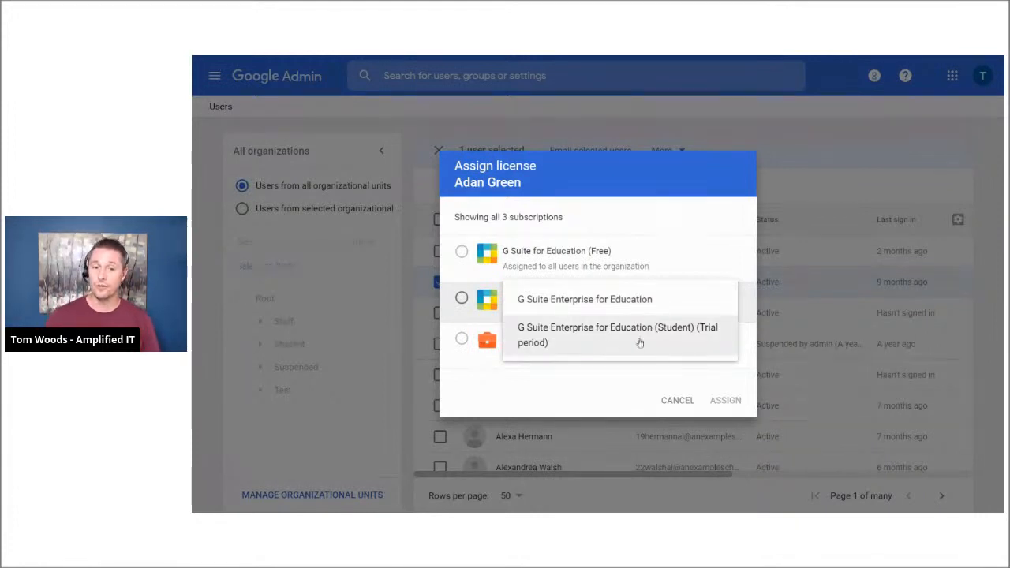
click(591, 300)
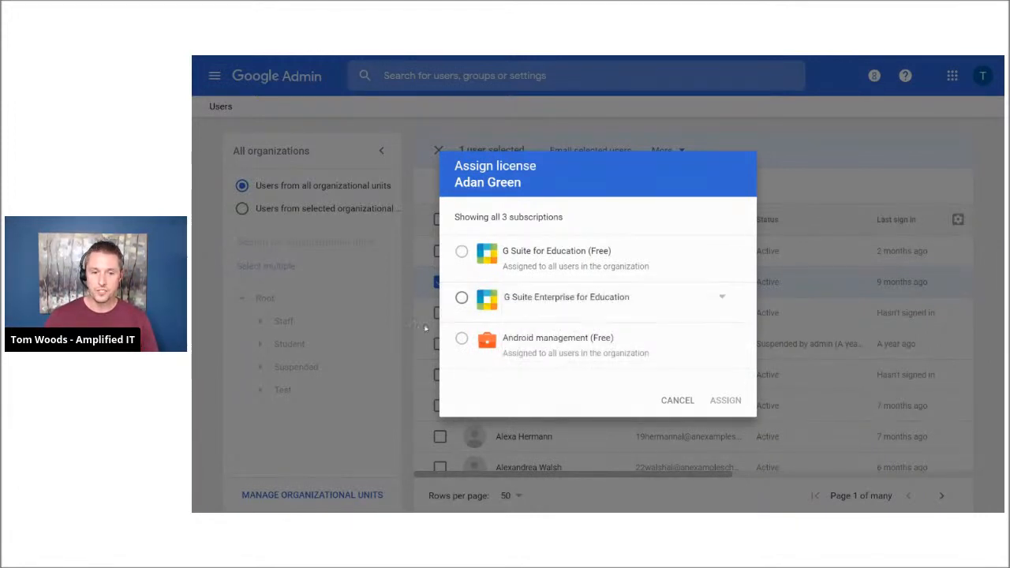
click(462, 298)
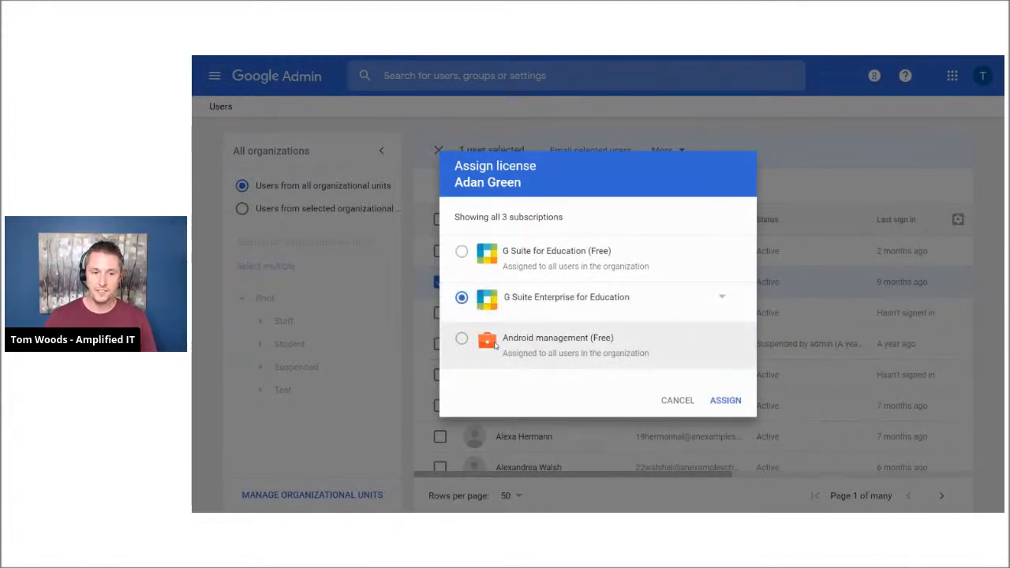
click(734, 405)
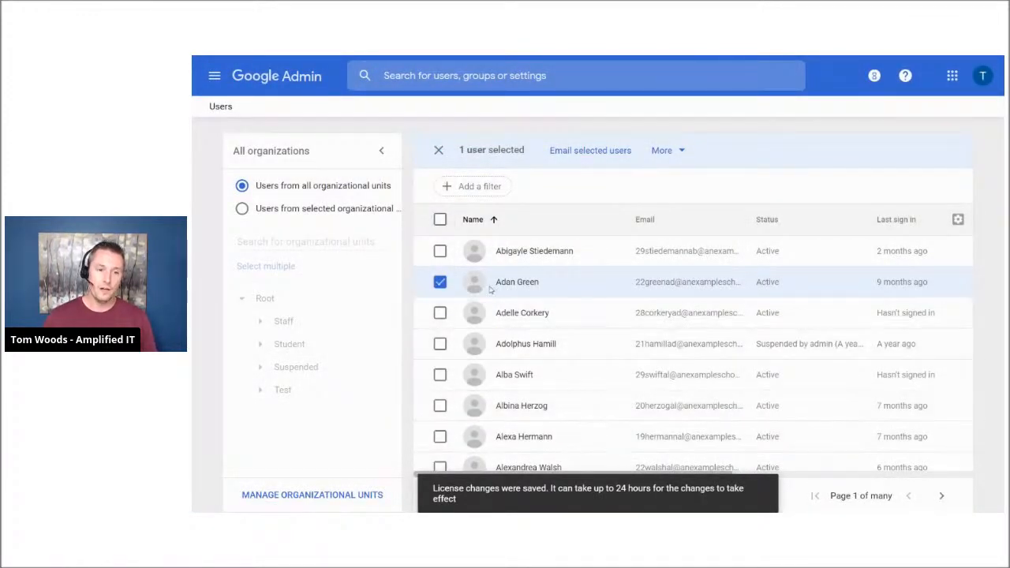
click(440, 282)
Search for the IT staff member by first name and open the licence details in that user's account.
click(490, 77)
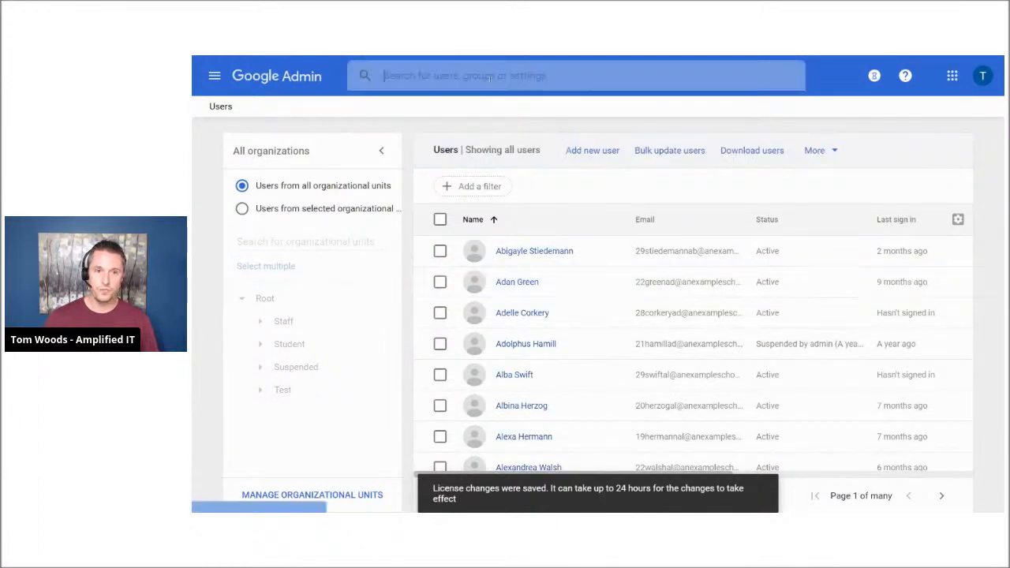
text(tommy)
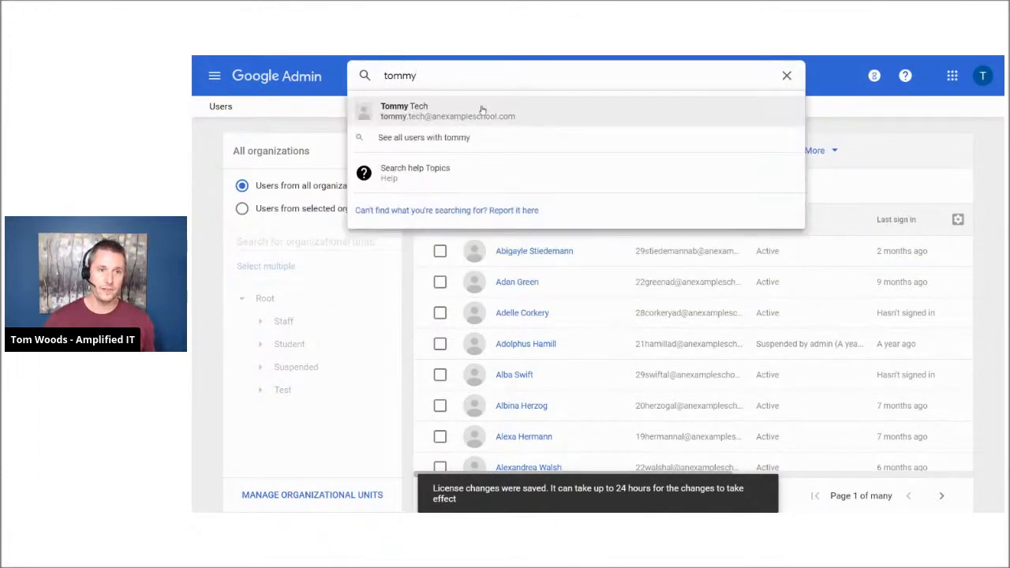
click(482, 109)
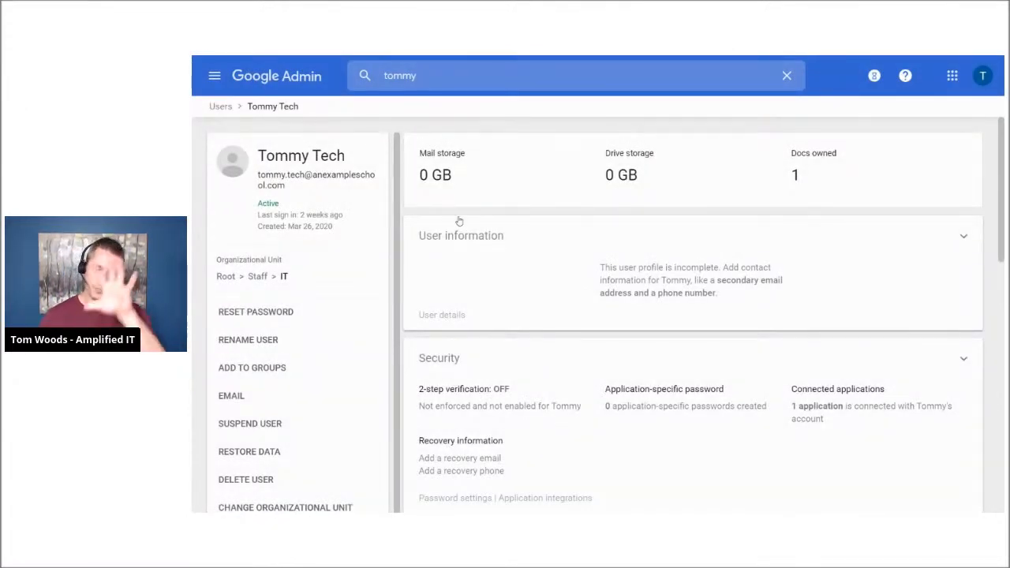
scroll(477, 285, down, 2)
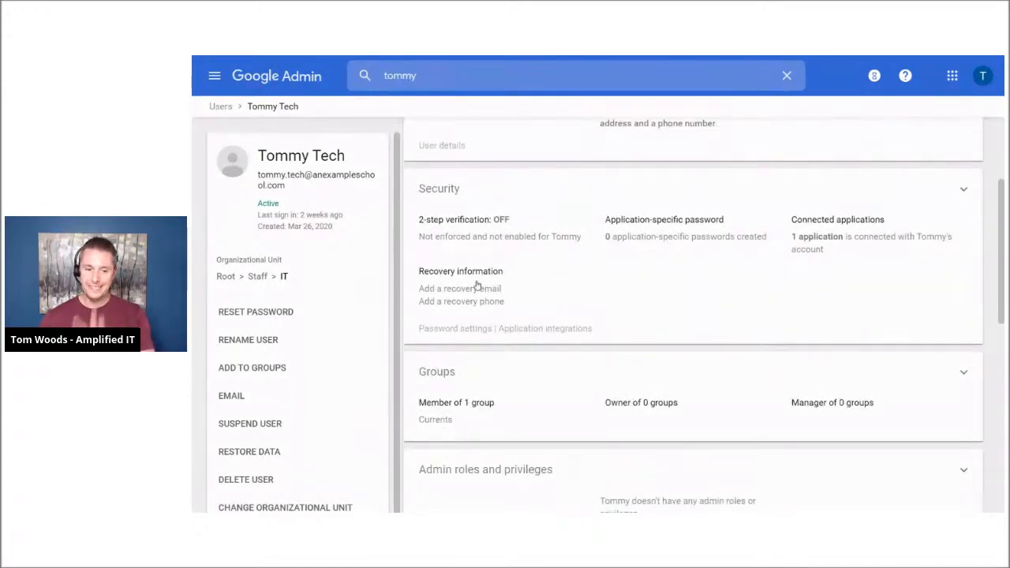
scroll(478, 286, down, 6)
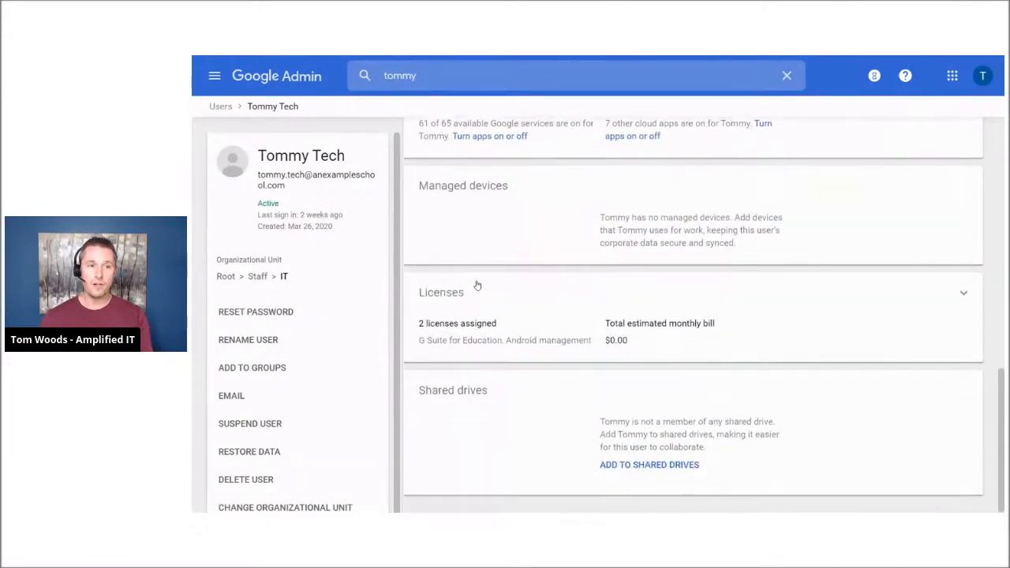
click(467, 308)
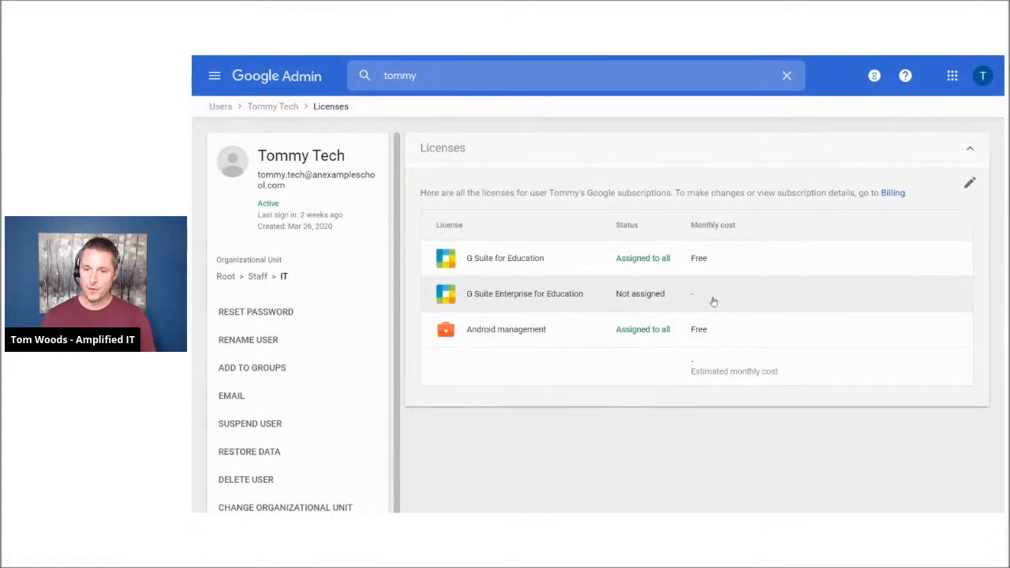
Try to assign G Suite Enterprise for Education in this user's licence settings, discarding the change.
click(669, 289)
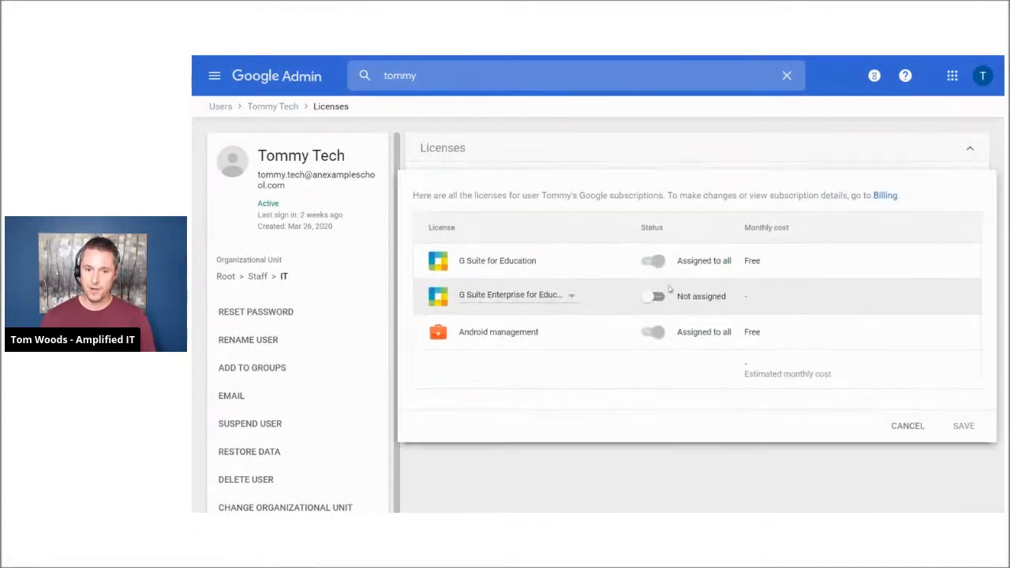
click(575, 298)
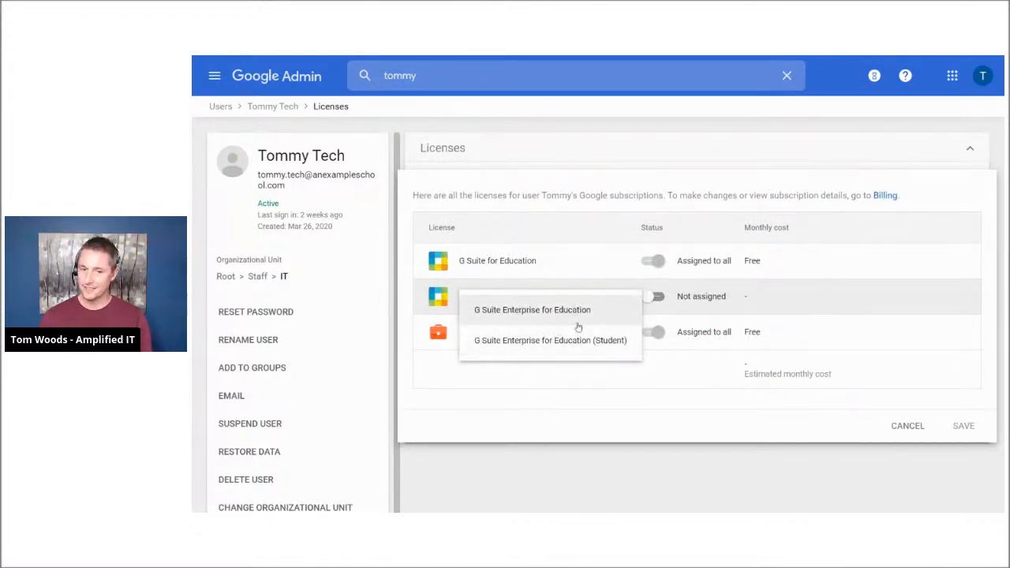
click(600, 309)
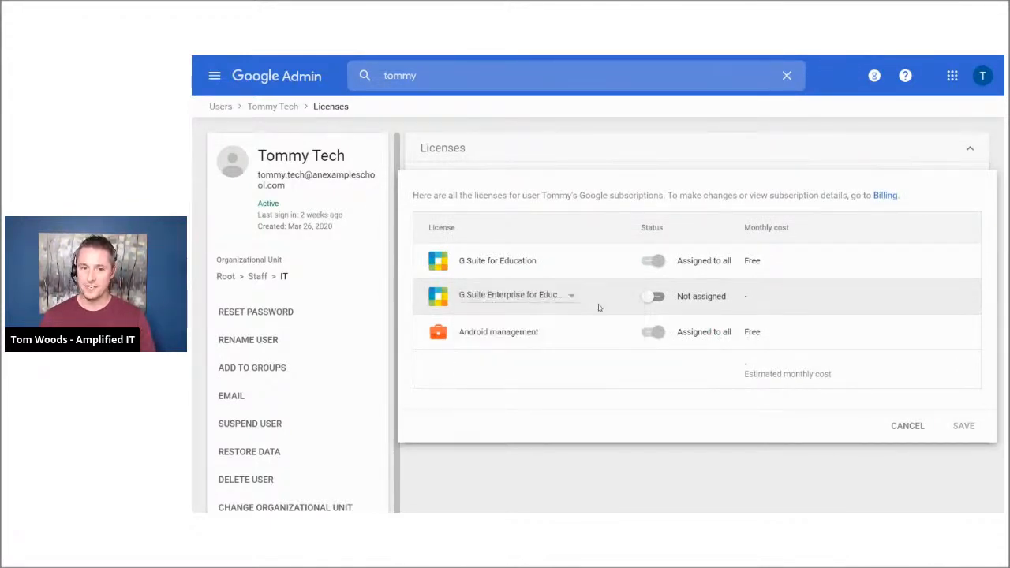
click(654, 298)
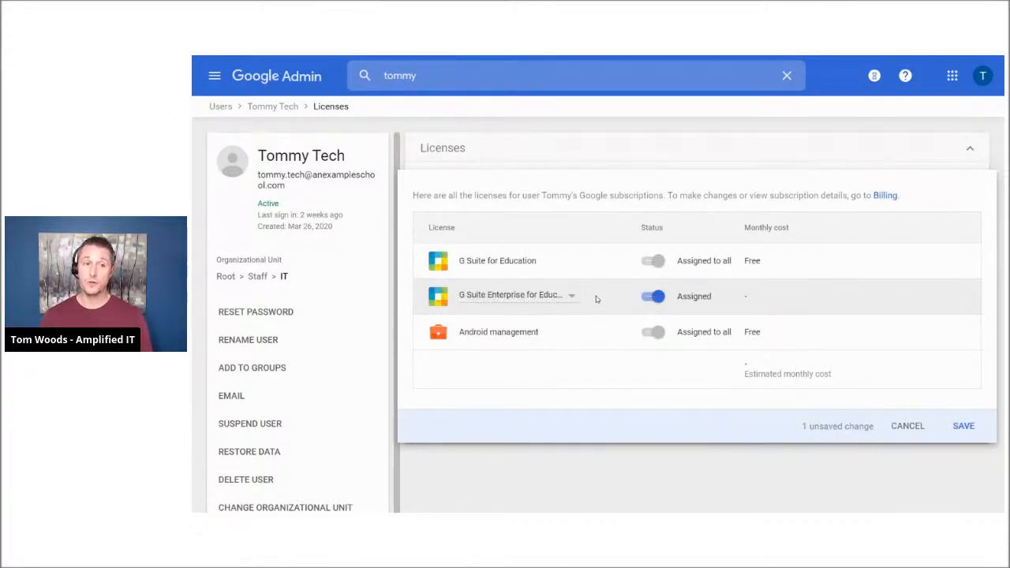
click(920, 430)
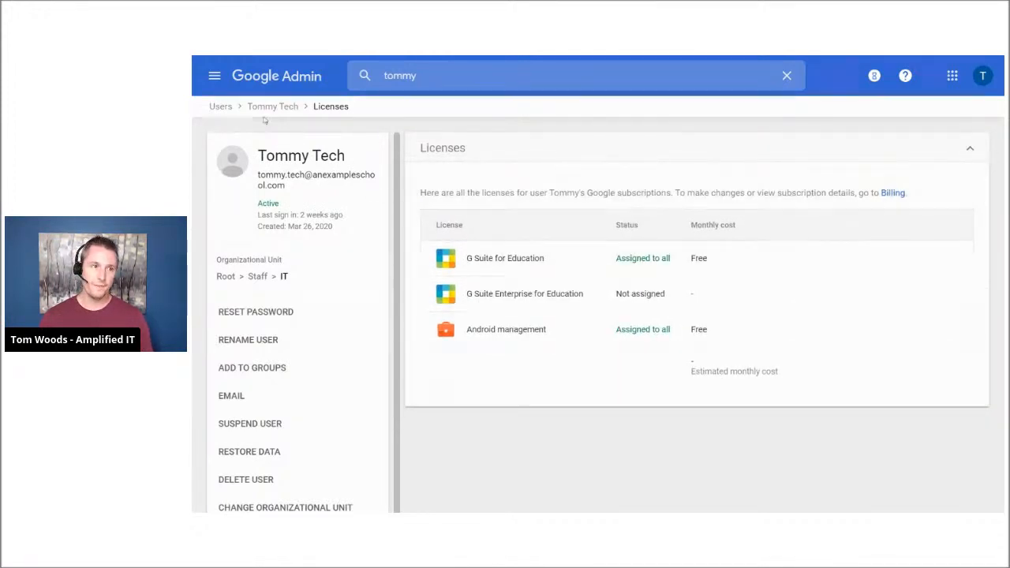
Return to the users list and show only users from the Staff organizational unit.
click(226, 108)
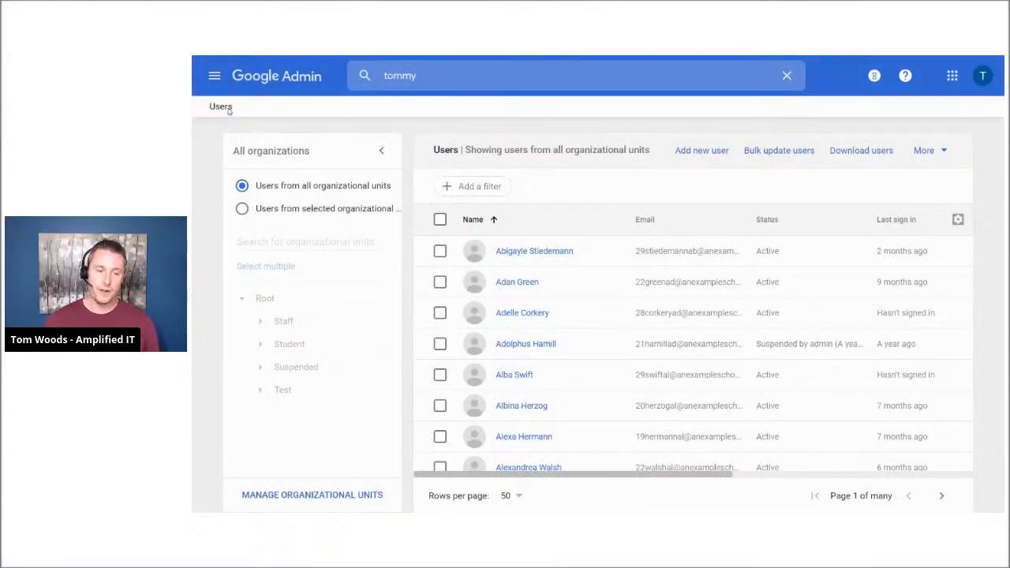
mouse_move(432, 243)
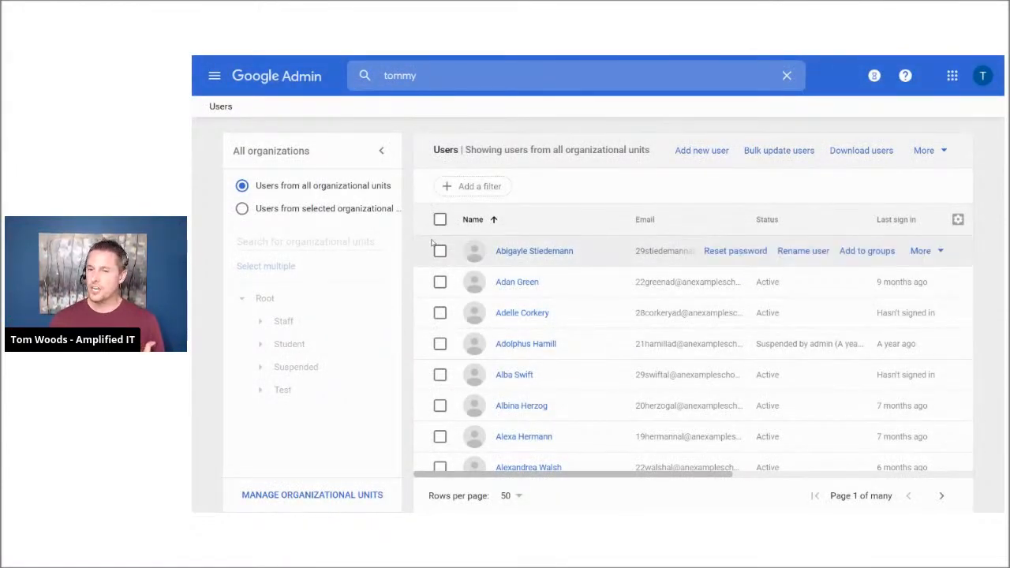
click(477, 187)
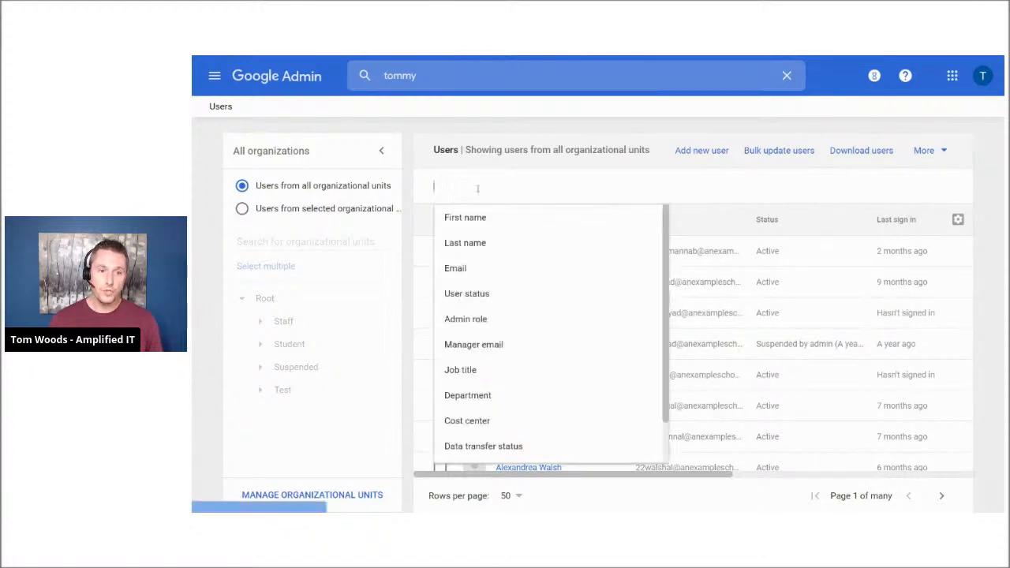
click(268, 392)
click(280, 392)
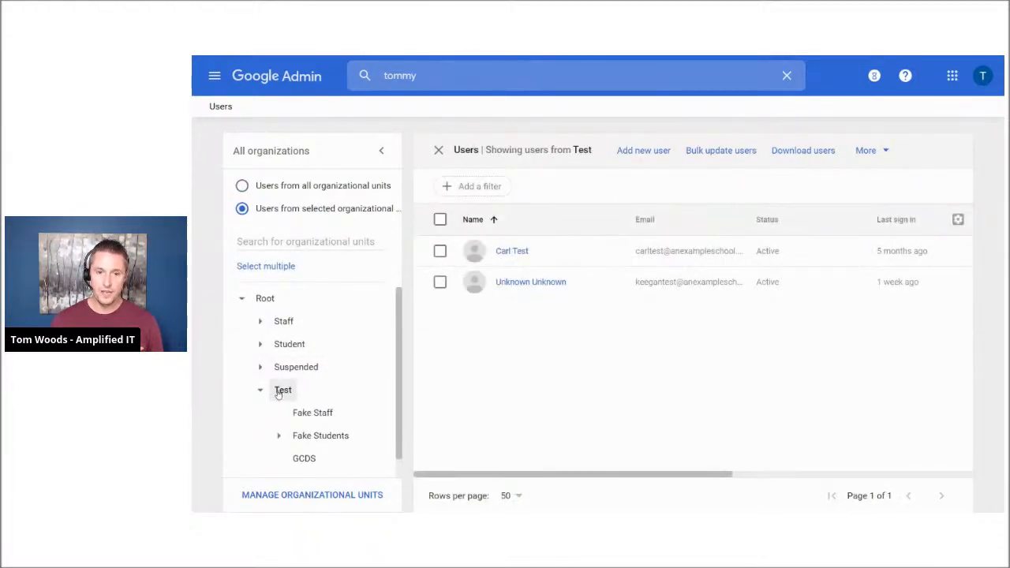
click(283, 324)
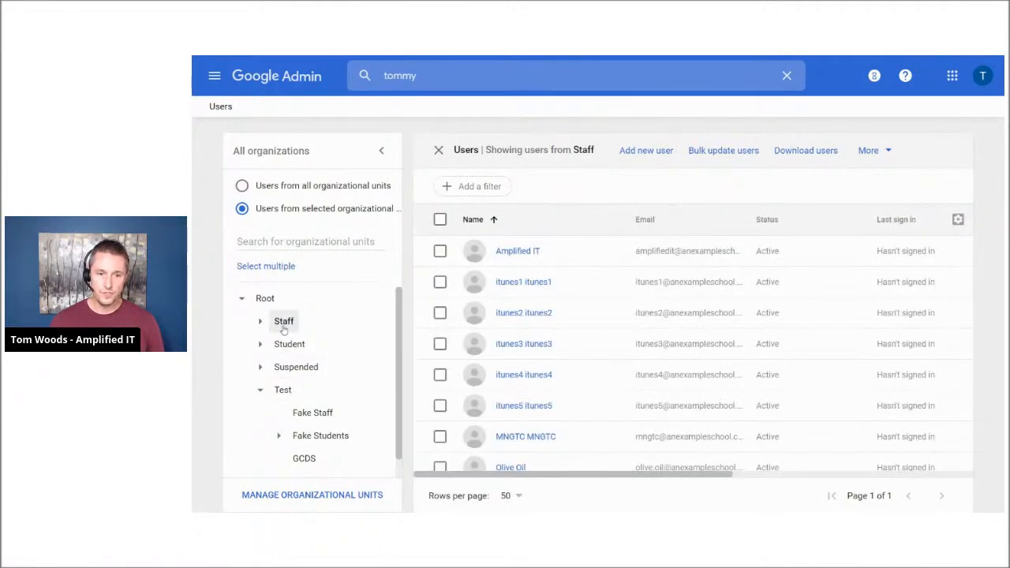
Select all listed Staff users with 50 rows per page and view the bulk actions for them.
click(440, 220)
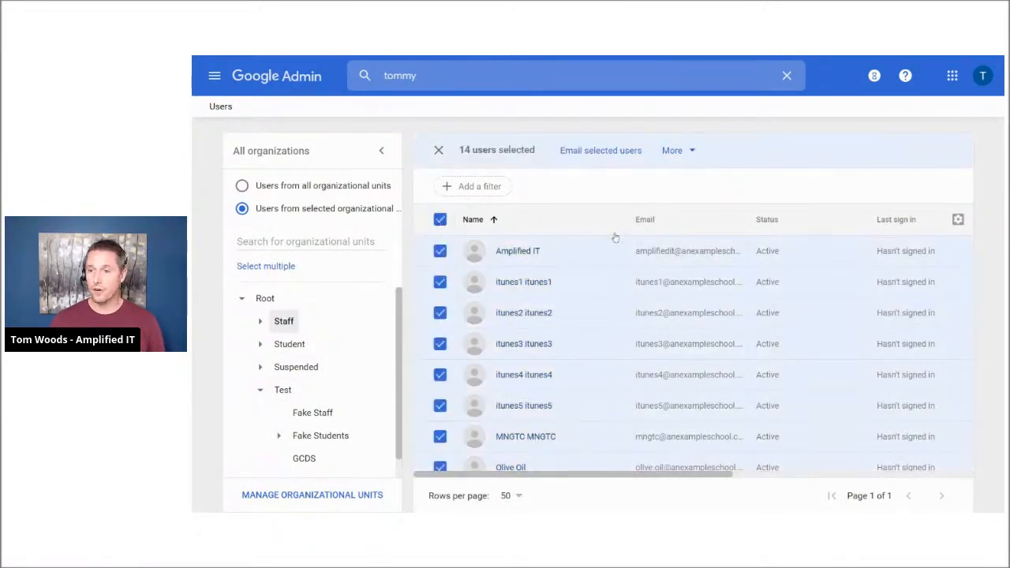
click(521, 498)
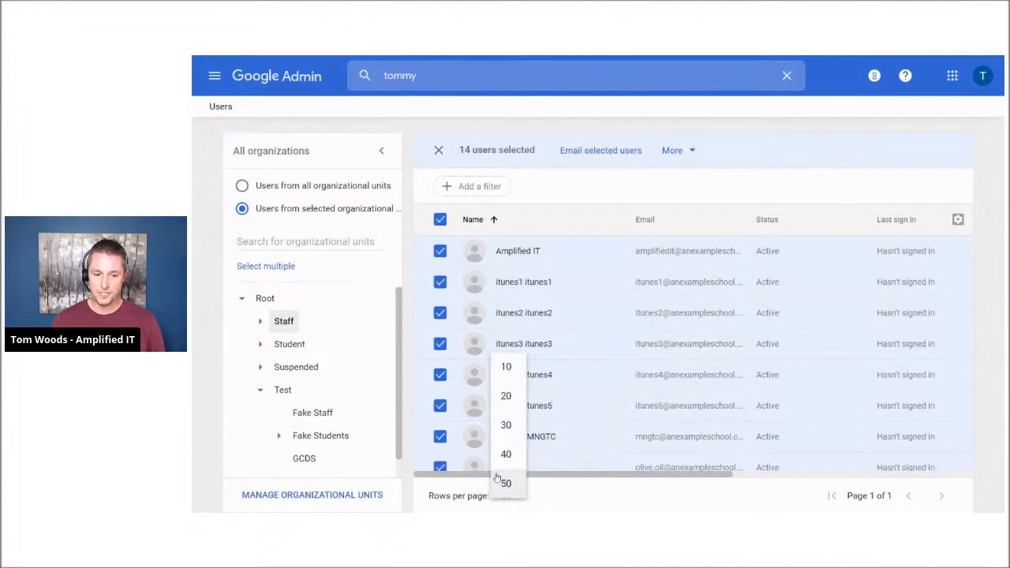
click(513, 487)
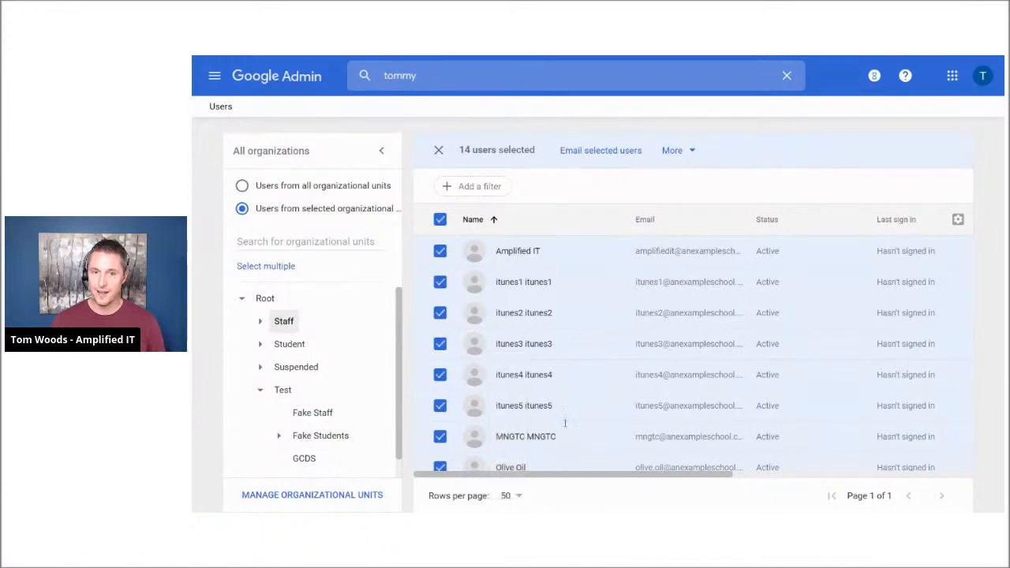
click(699, 151)
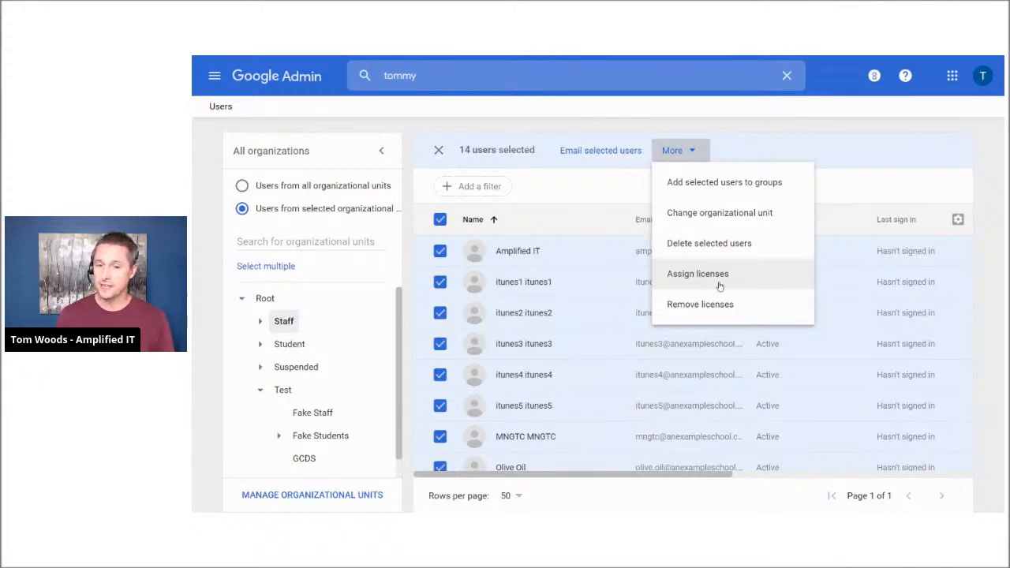
Show users from all organizational units, check the bulk actions for every user on the page, and clear the selection.
click(483, 186)
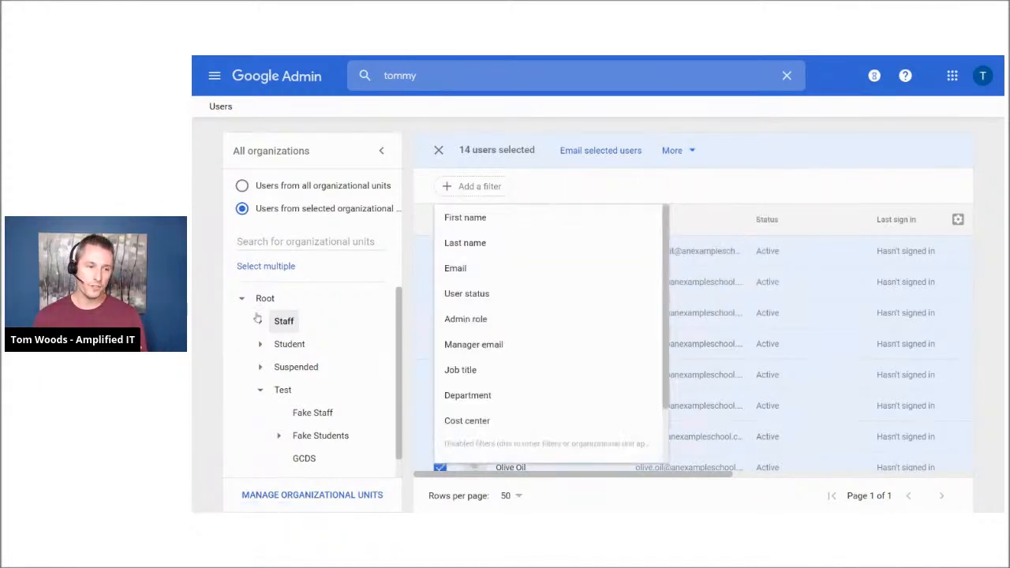
click(242, 186)
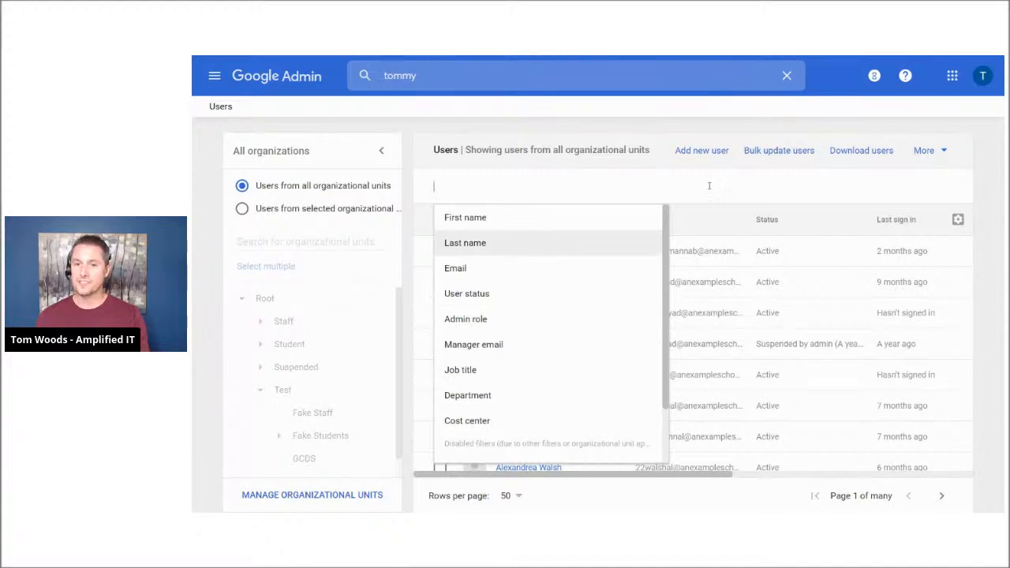
click(671, 209)
click(442, 222)
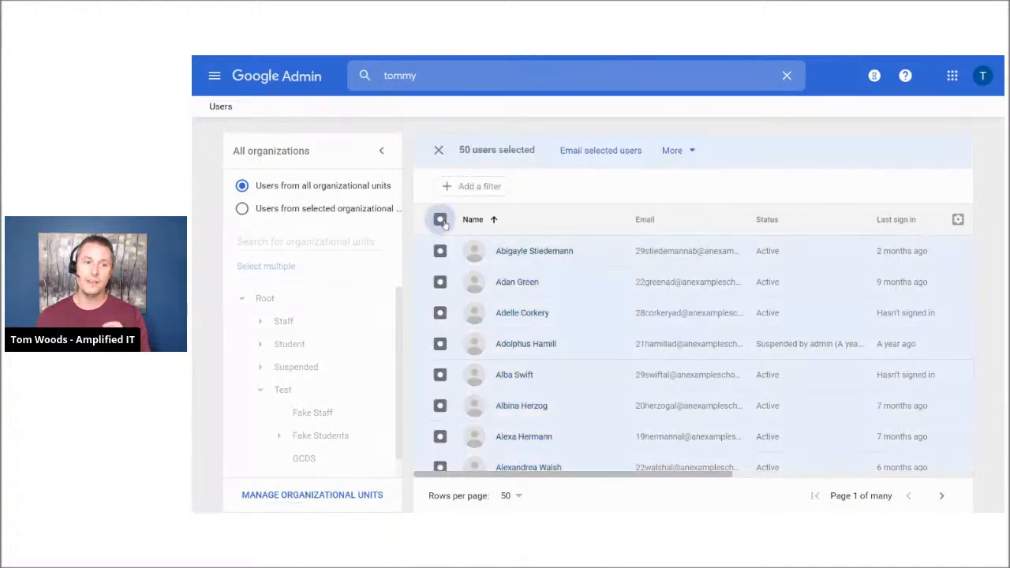
click(704, 157)
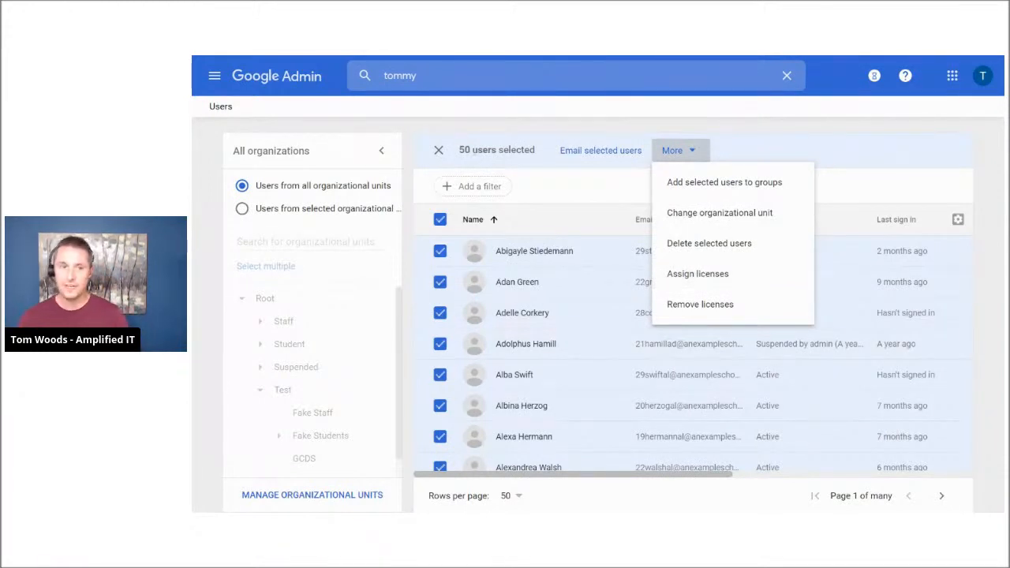
click(439, 159)
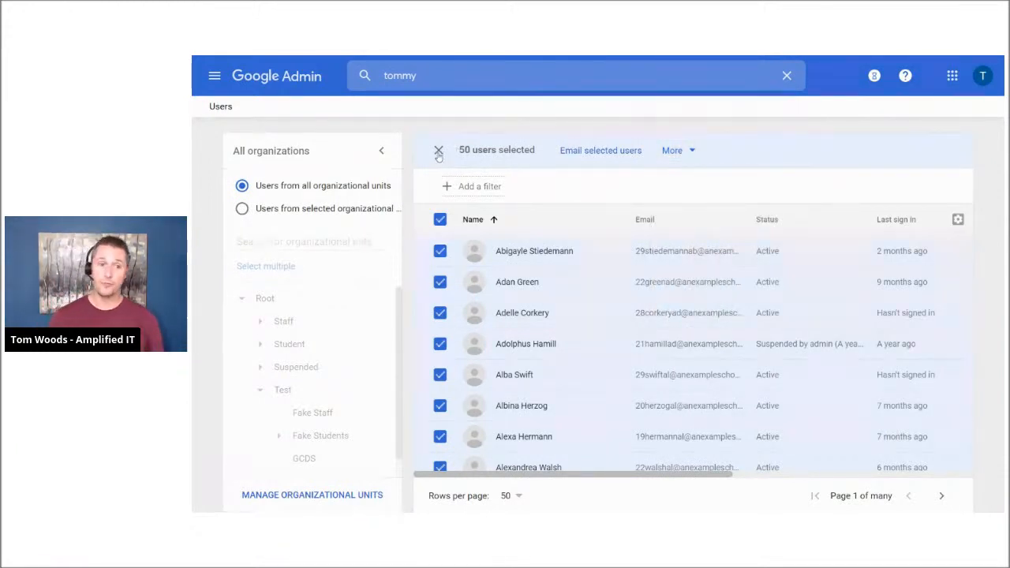
click(439, 154)
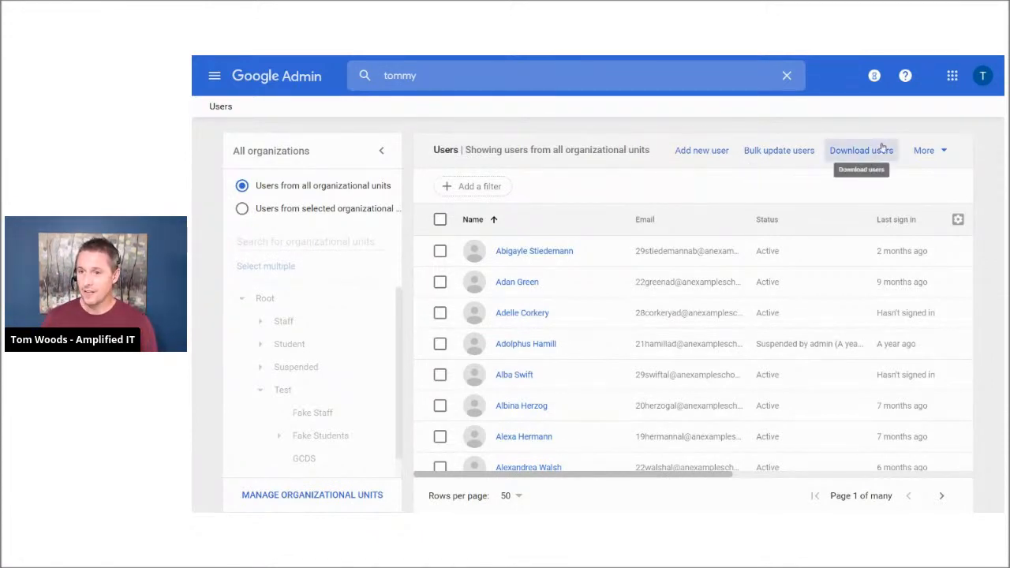
Export the user list to Google Sheets with all user info columns and currently selected columns.
click(866, 161)
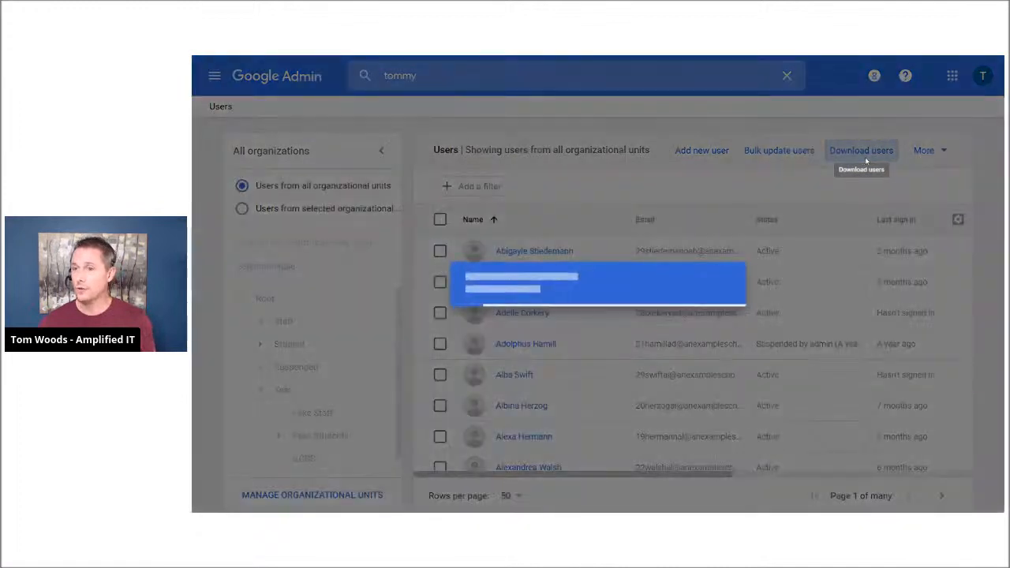
click(470, 267)
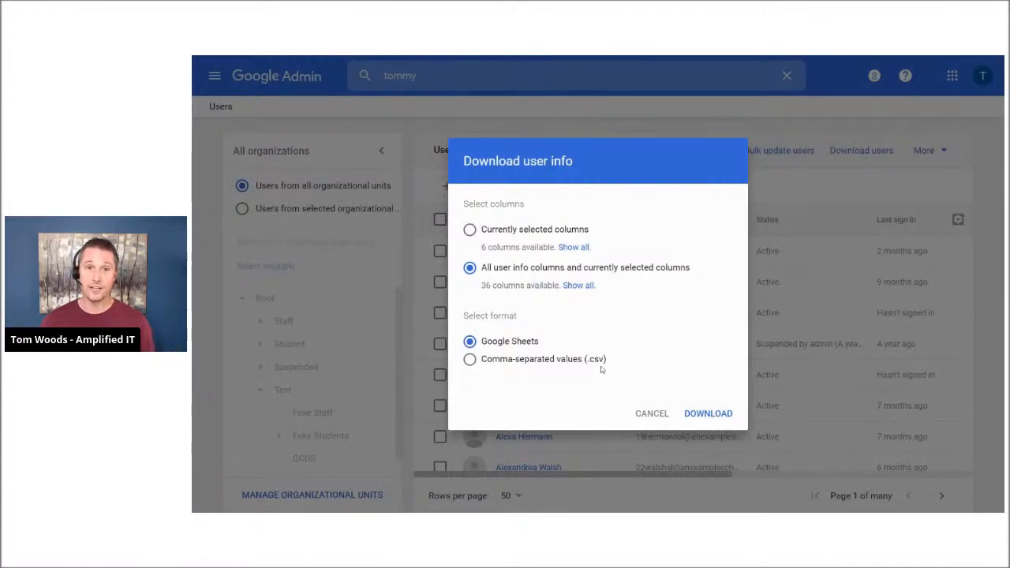
click(698, 412)
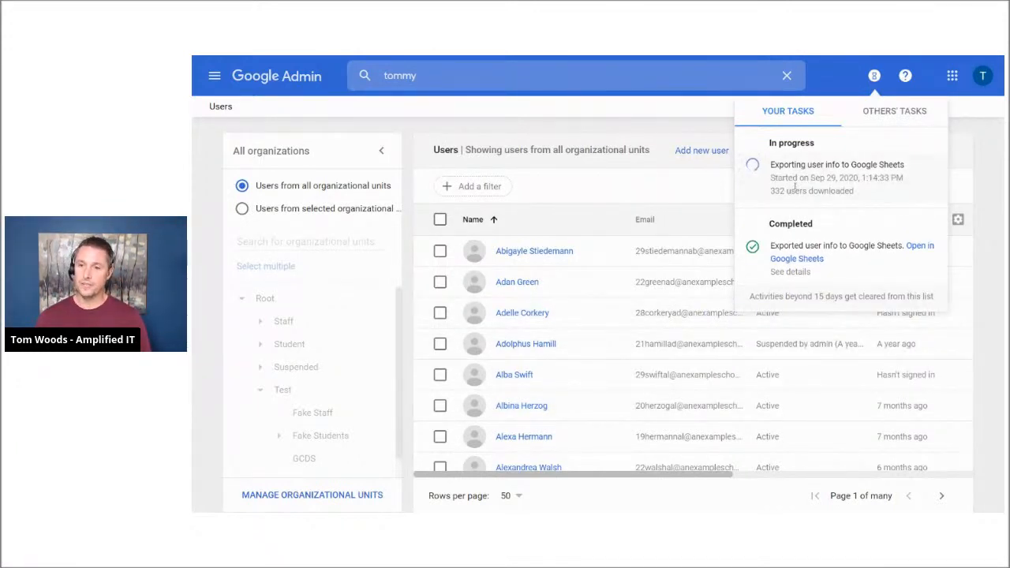
drag(794, 187, 769, 190)
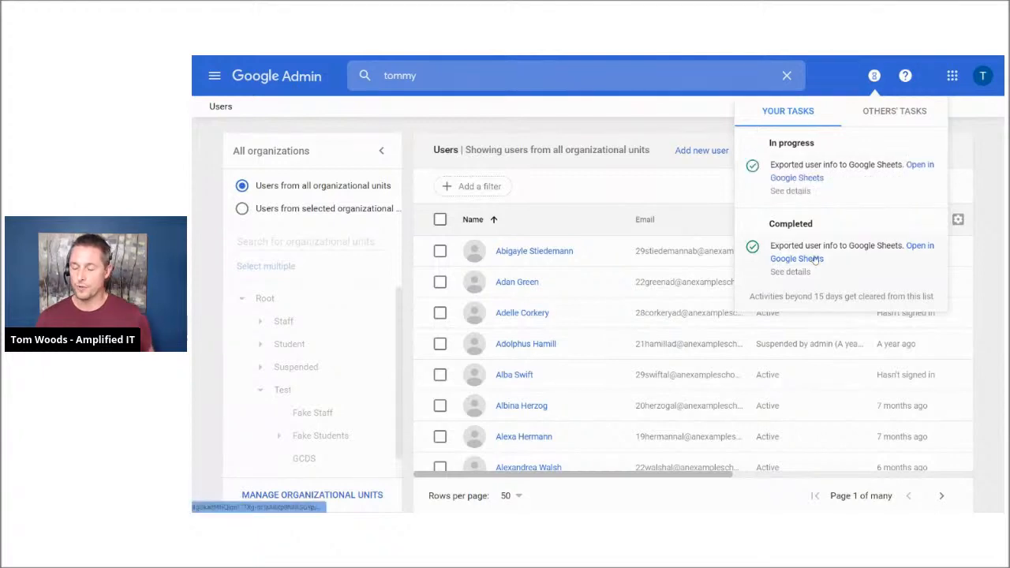
Open the latest exported user info in Google Sheets and examine the Licenses and New Licenses [UPLOAD ONLY] columns.
click(795, 180)
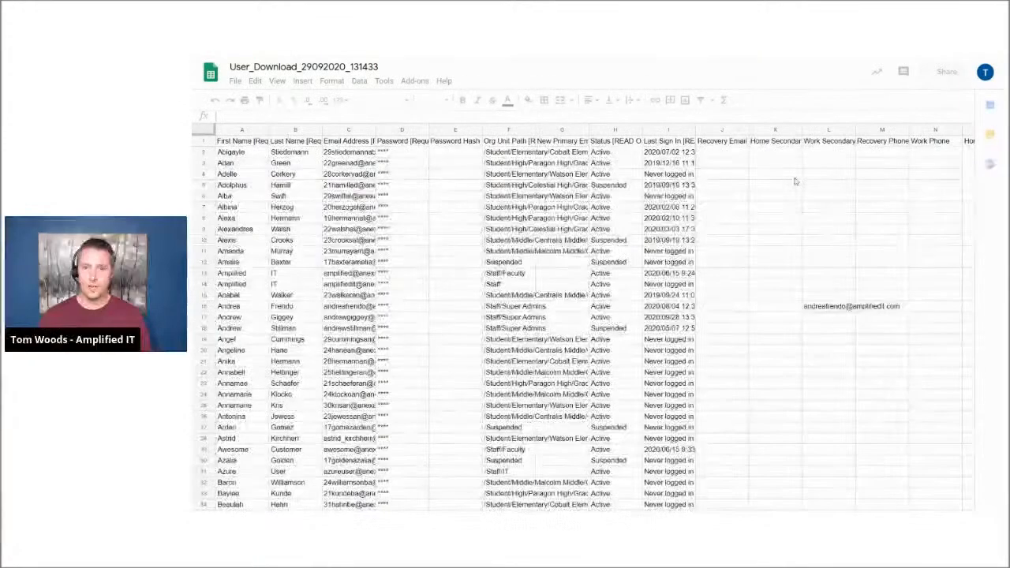
scroll(557, 394, down, 5)
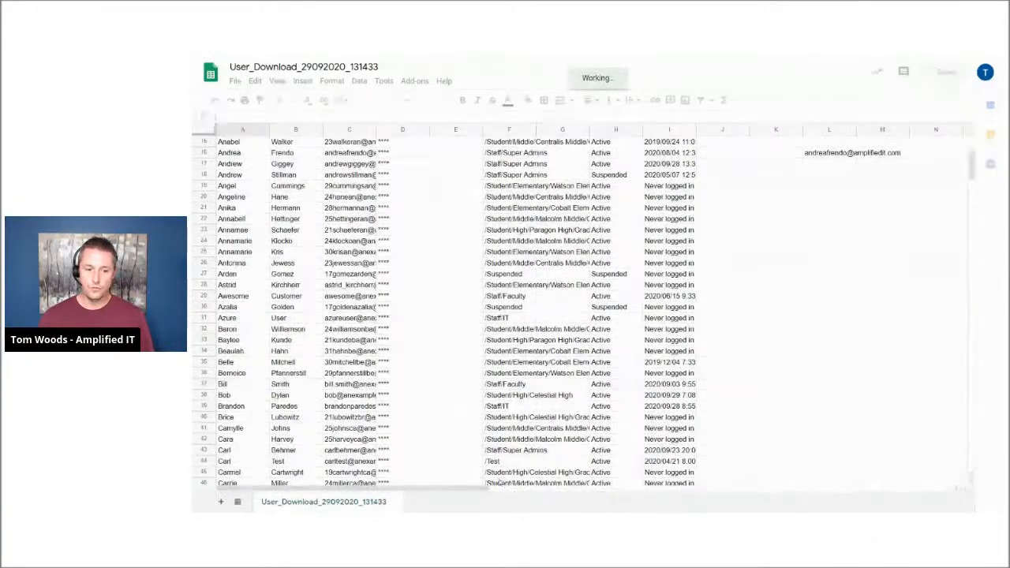
drag(462, 490, 789, 488)
scroll(694, 315, up, 5)
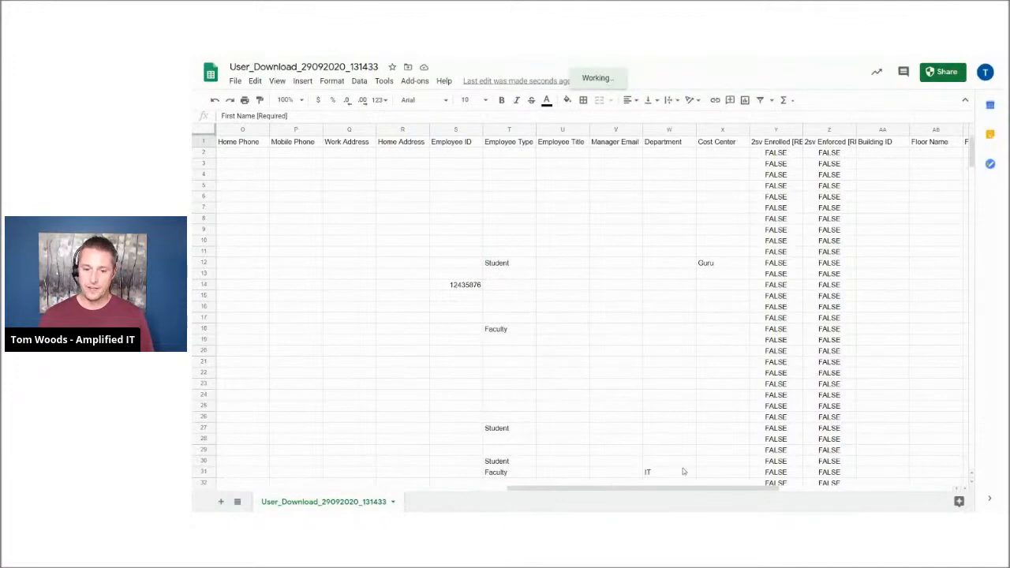
drag(694, 489, 868, 487)
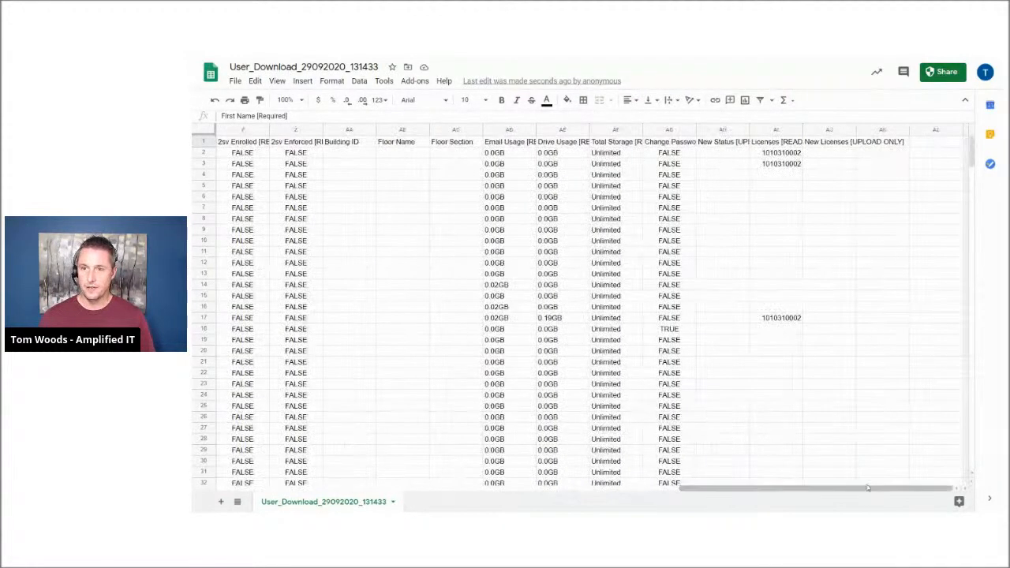
click(835, 144)
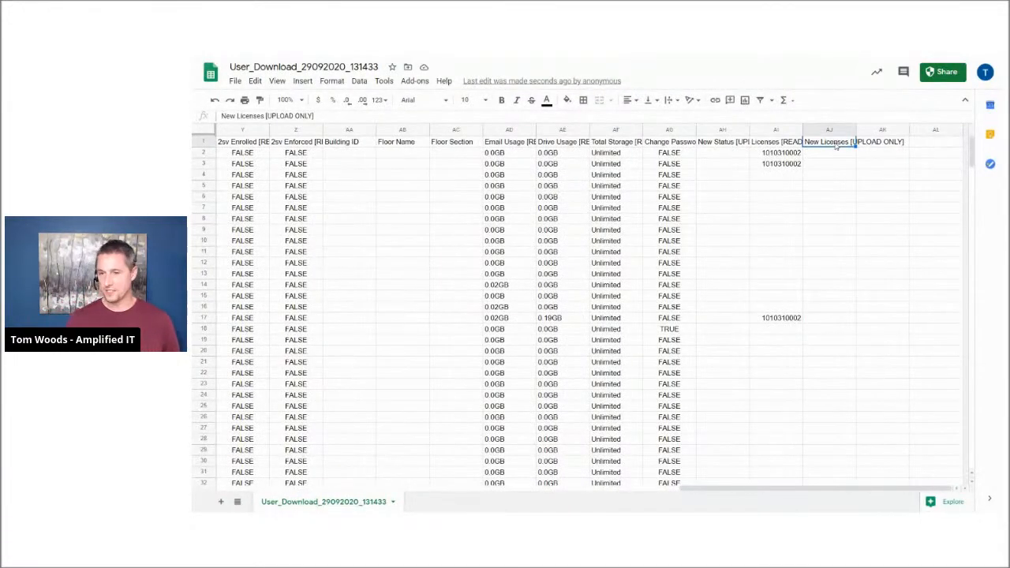
click(787, 165)
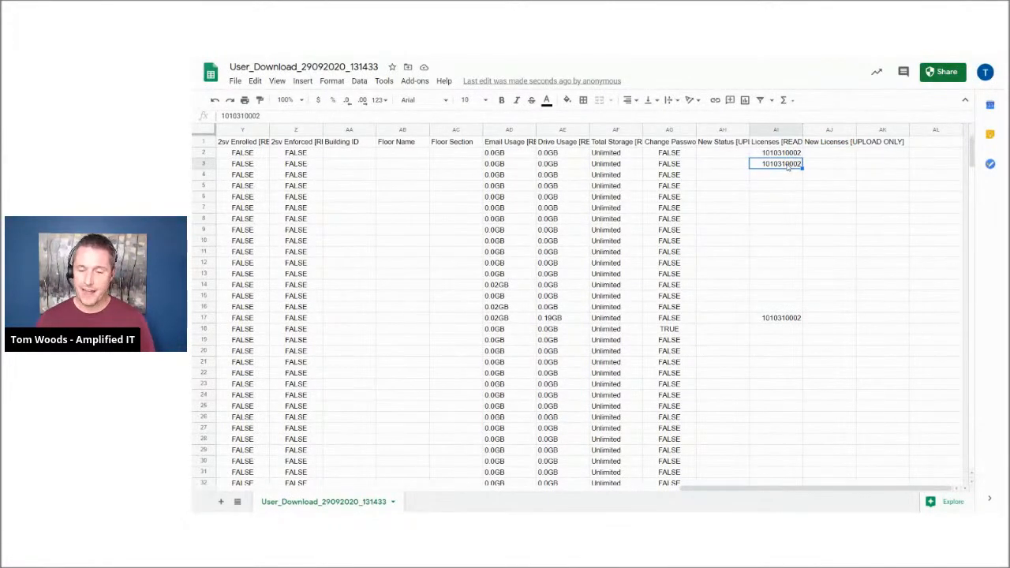
drag(825, 154, 824, 209)
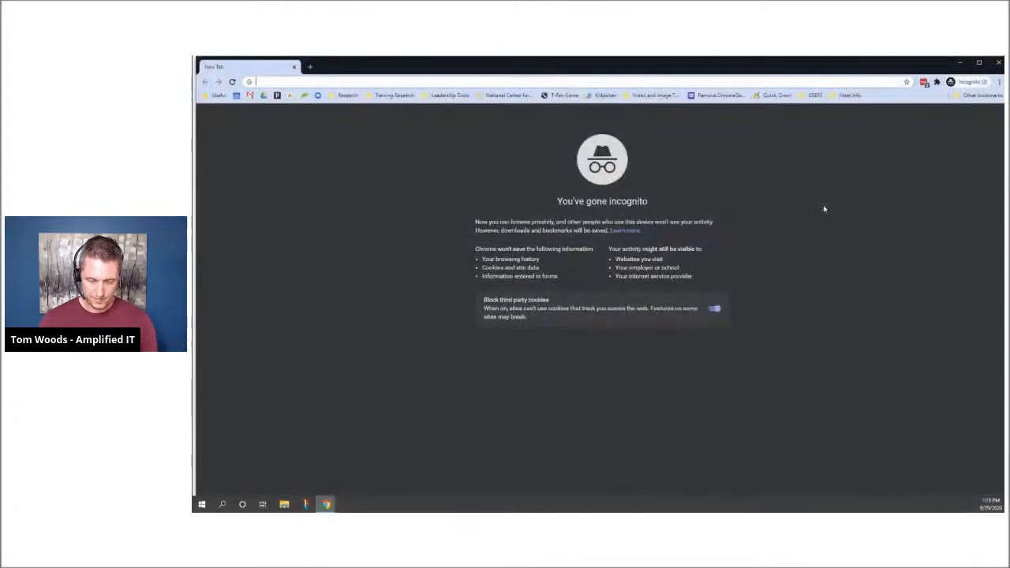
Go to admin.google.com in the incognito browser window and open the users list.
text(admin.google.com)
key(Return)
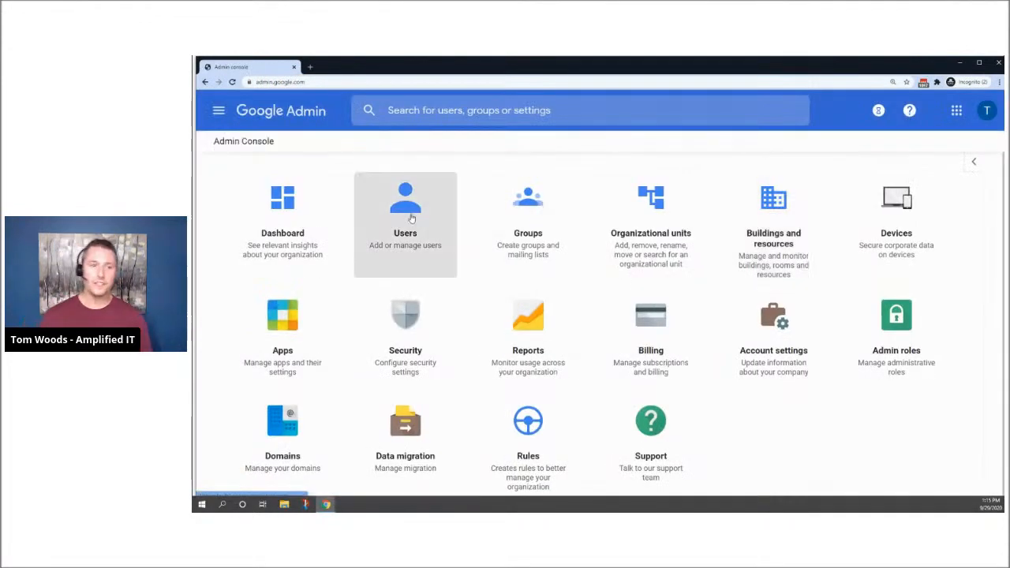
click(409, 214)
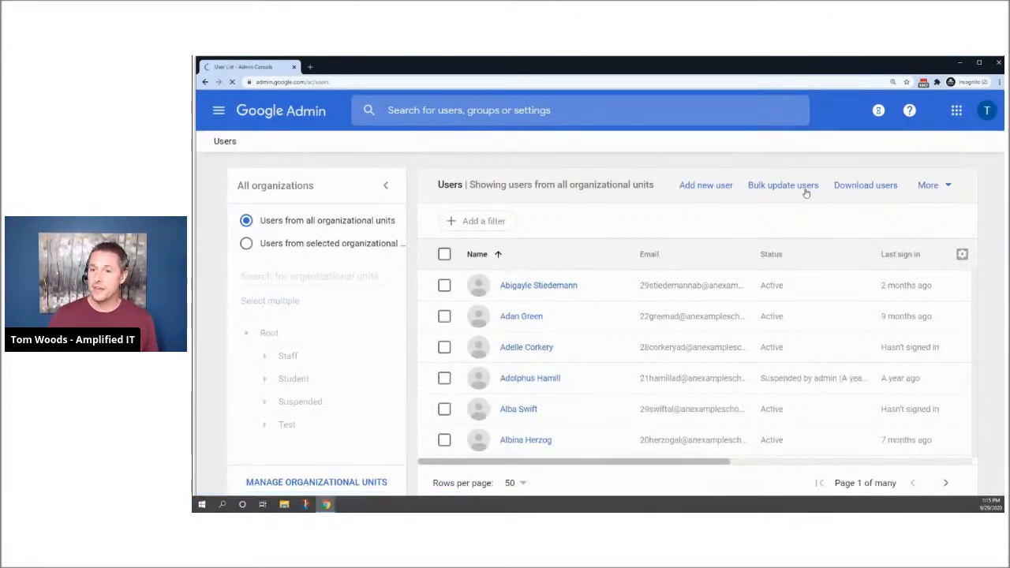
View the CSV attachment option for bulk updating users and close the dialog without uploading a file.
click(805, 190)
scroll(497, 410, down, 1)
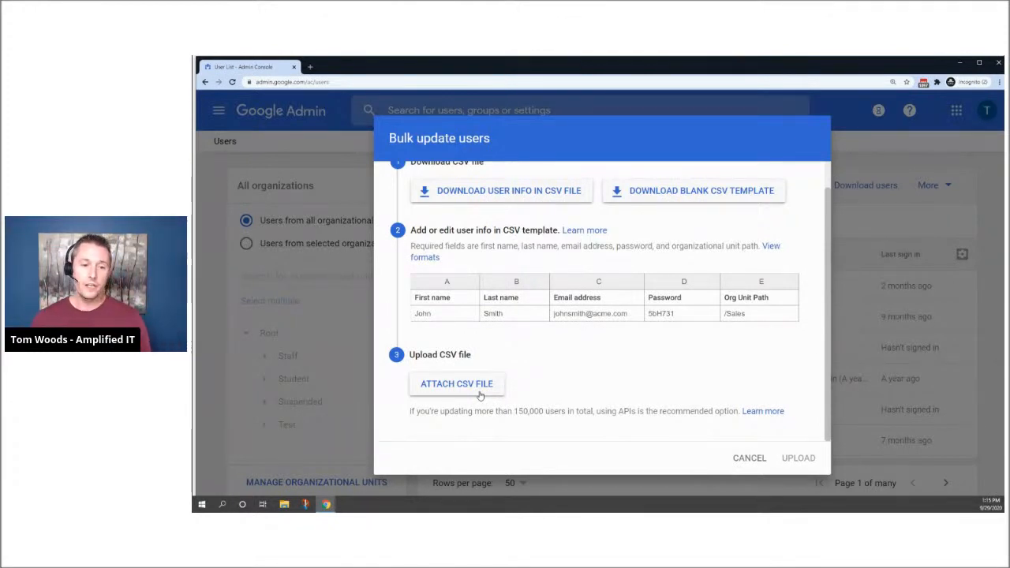
click(479, 393)
click(572, 272)
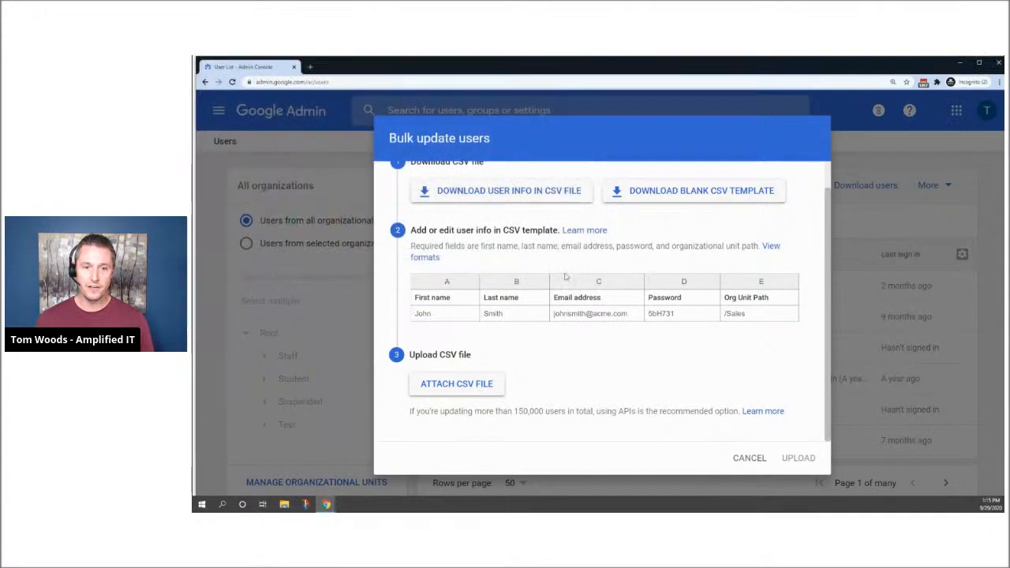
click(742, 459)
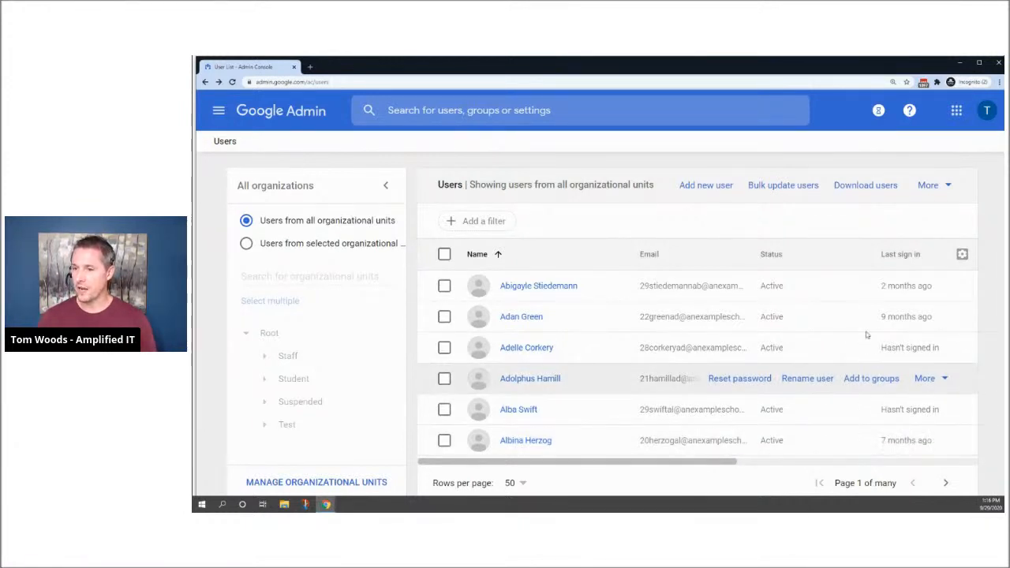
Add a License column to the user list directly after Status, save it, and review the users' licenses.
click(962, 254)
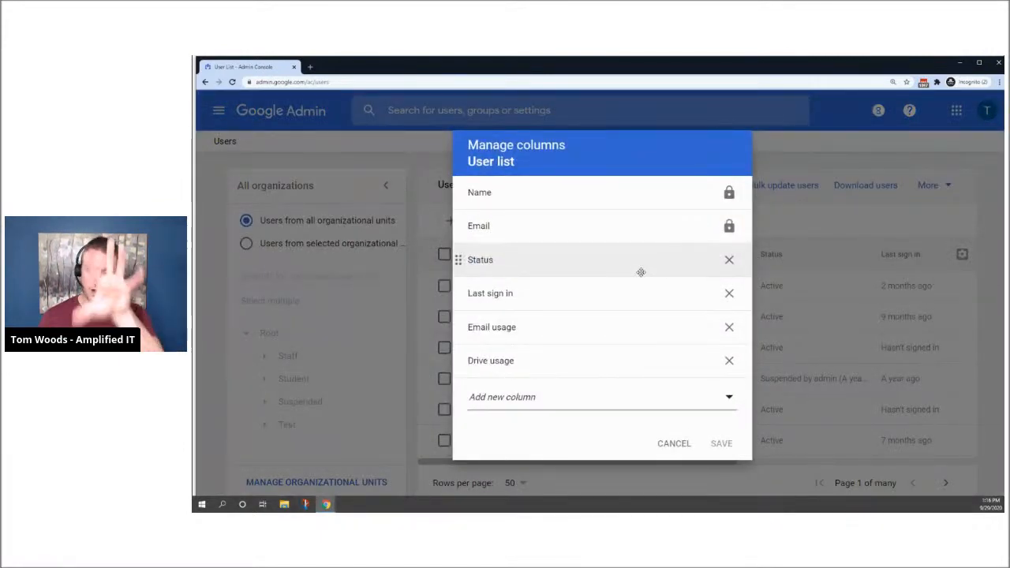
click(646, 405)
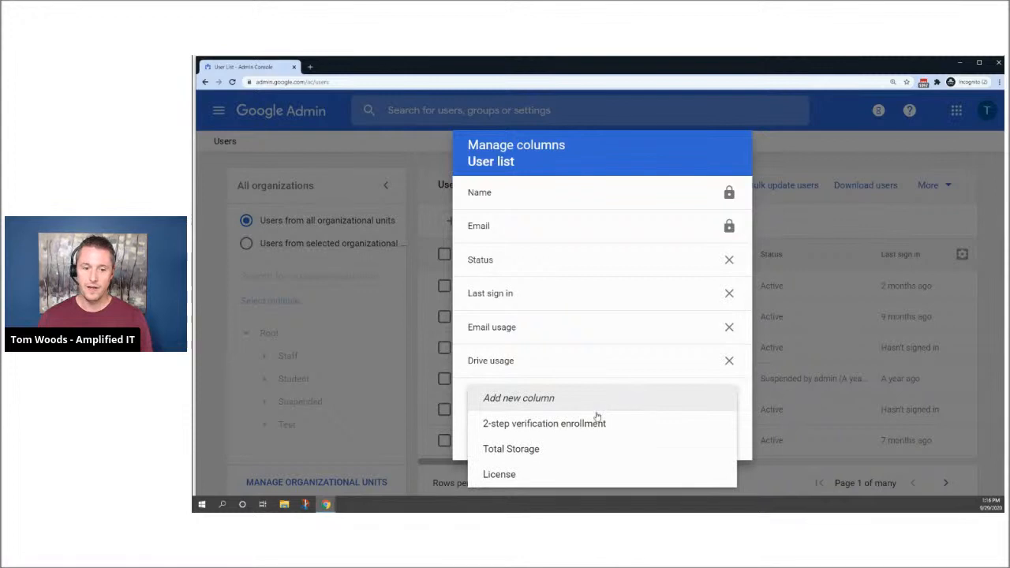
click(513, 475)
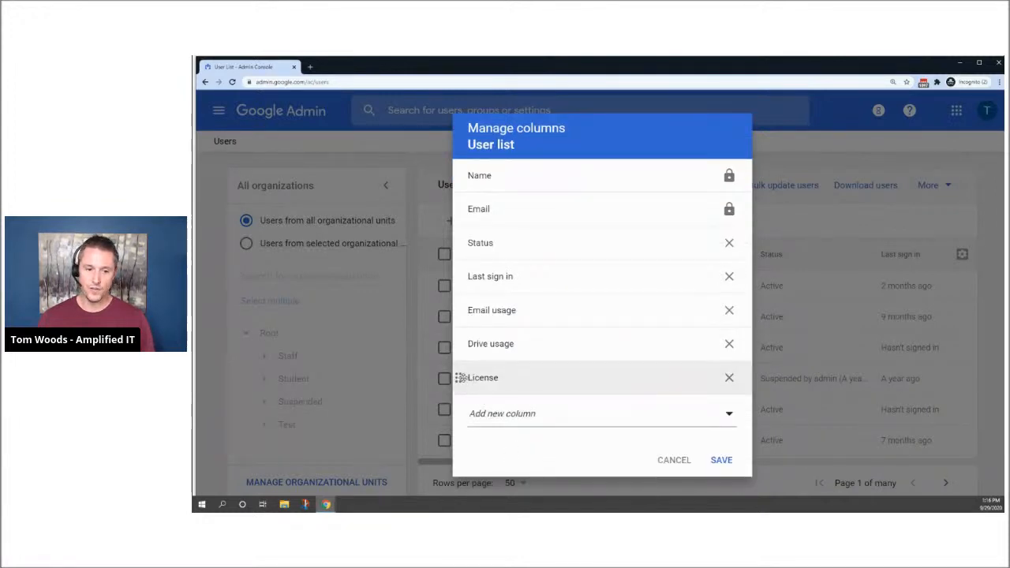
drag(459, 377, 464, 276)
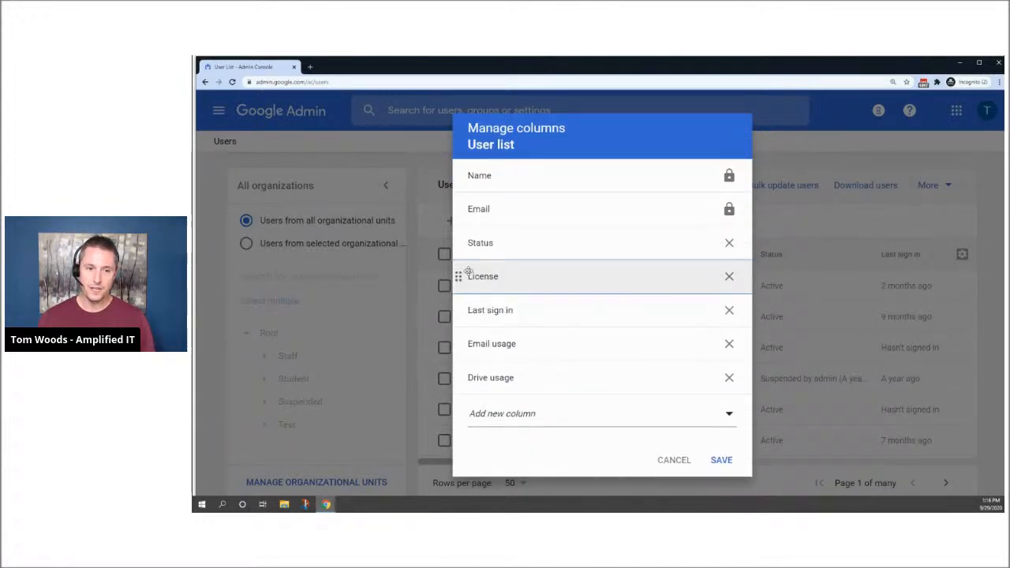
click(722, 460)
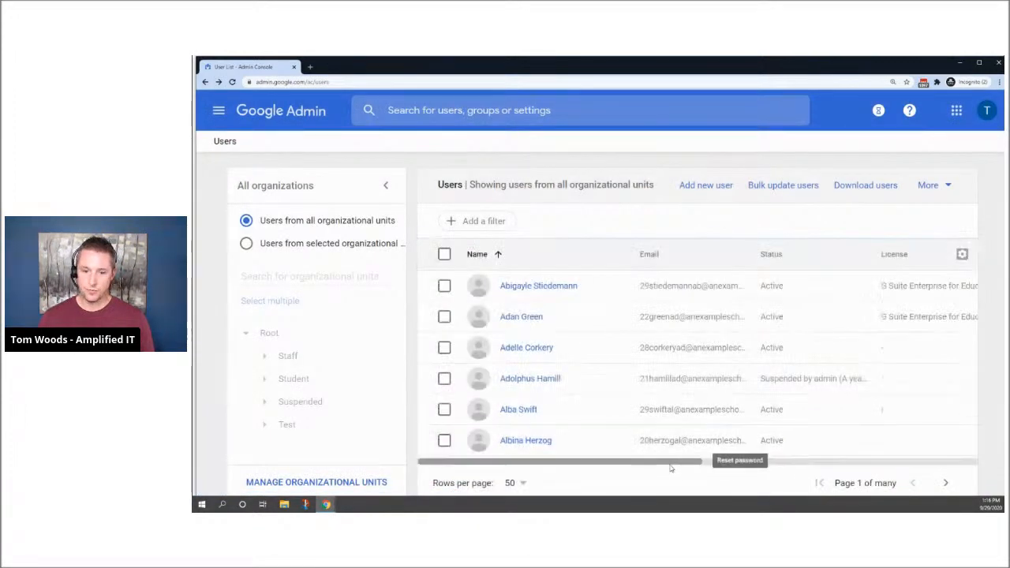
drag(661, 465, 752, 465)
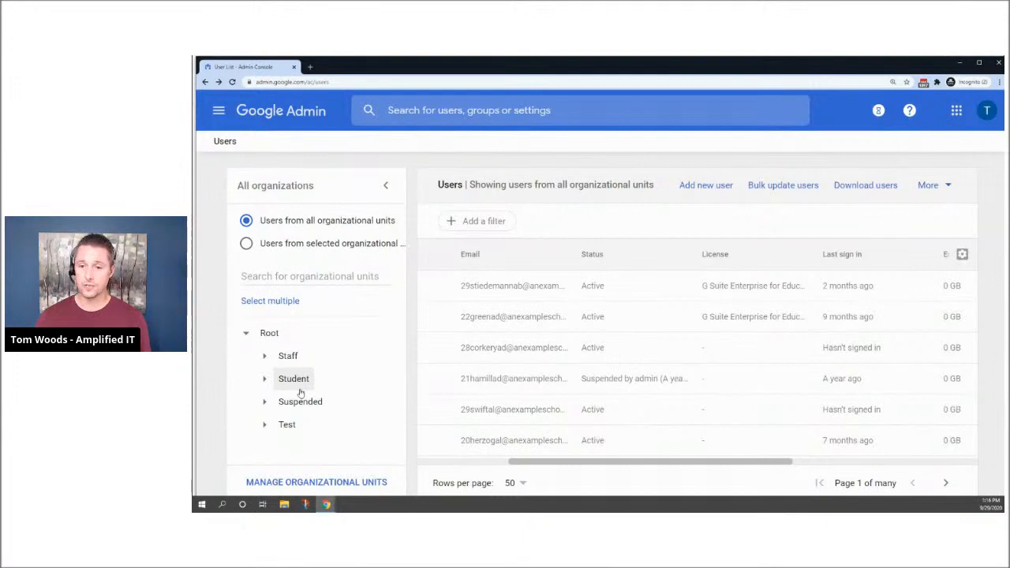
mouse_move(750, 328)
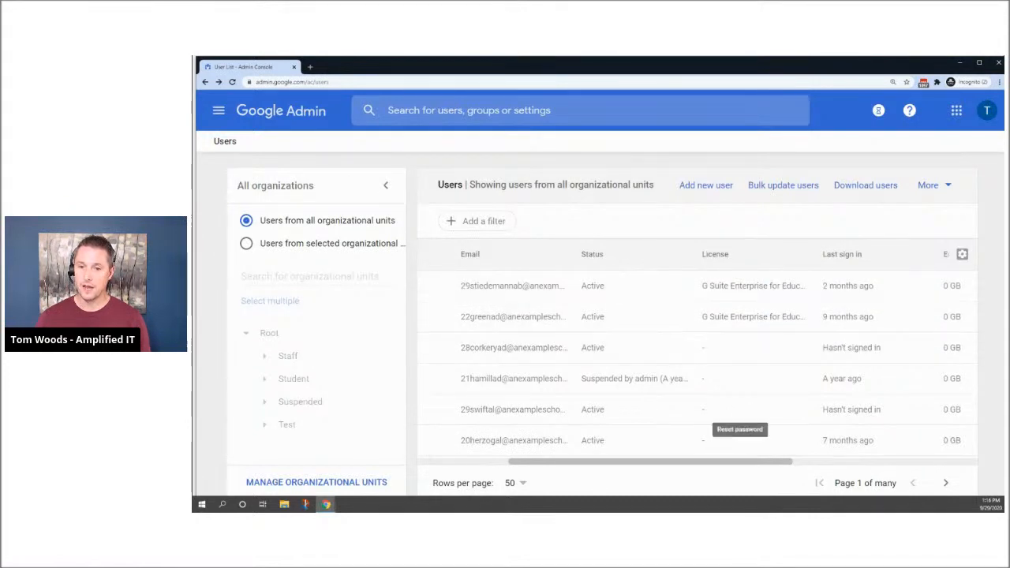
scroll(726, 395, down, 5)
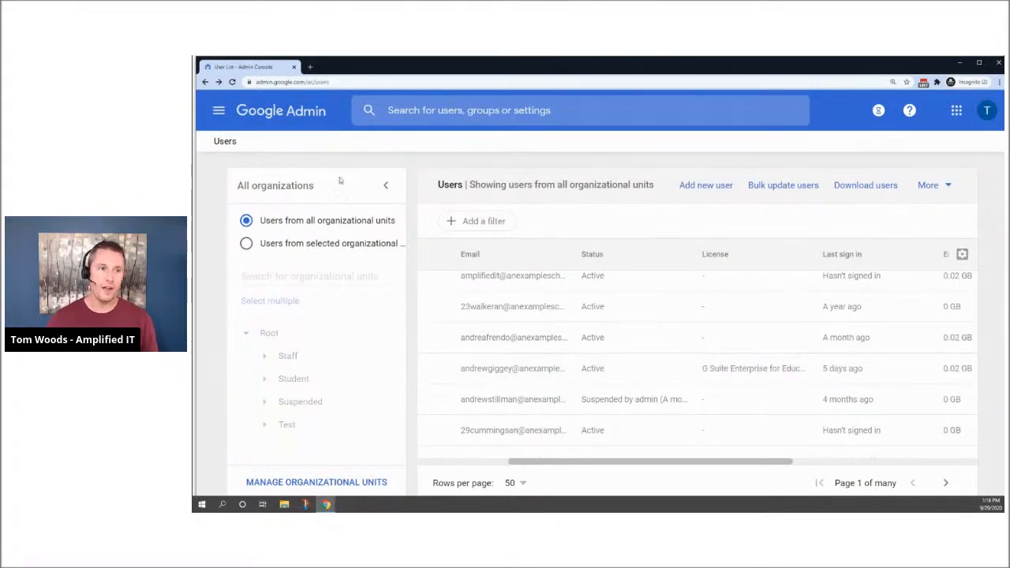
Open the billing subscriptions and show the auto-licensing setting of G Suite Enterprise for Education in full screen.
click(225, 114)
click(256, 162)
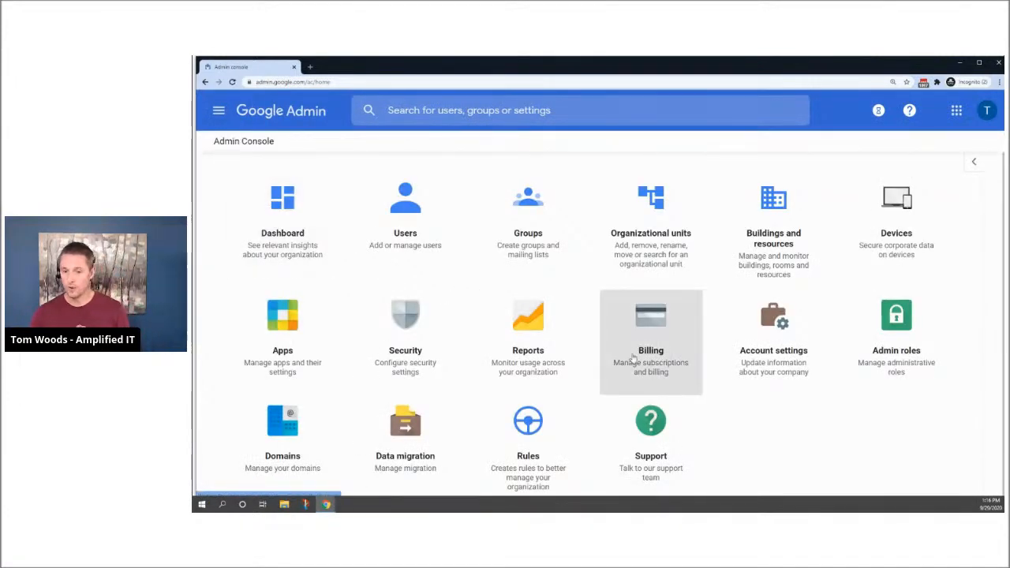
click(633, 361)
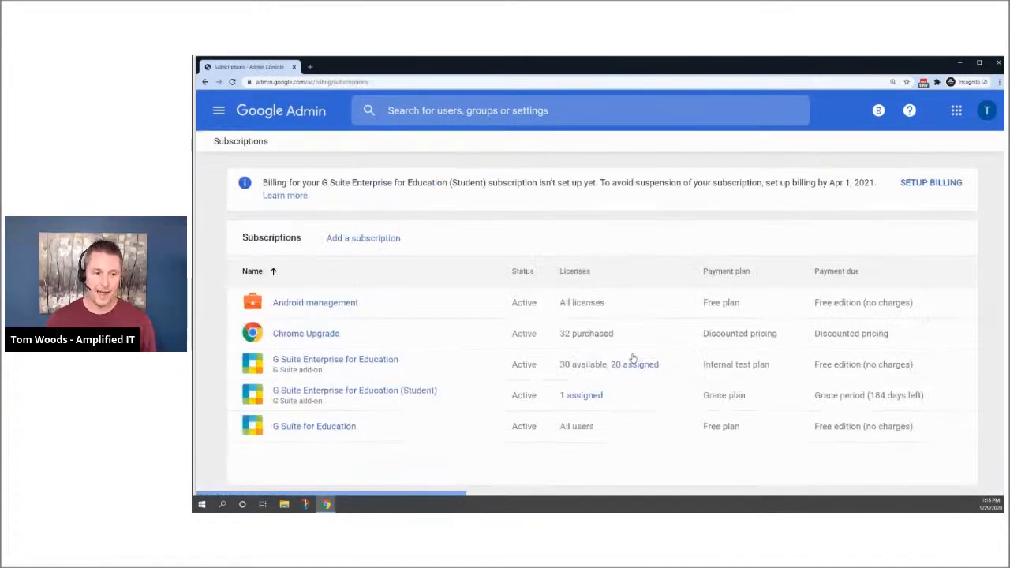
click(367, 364)
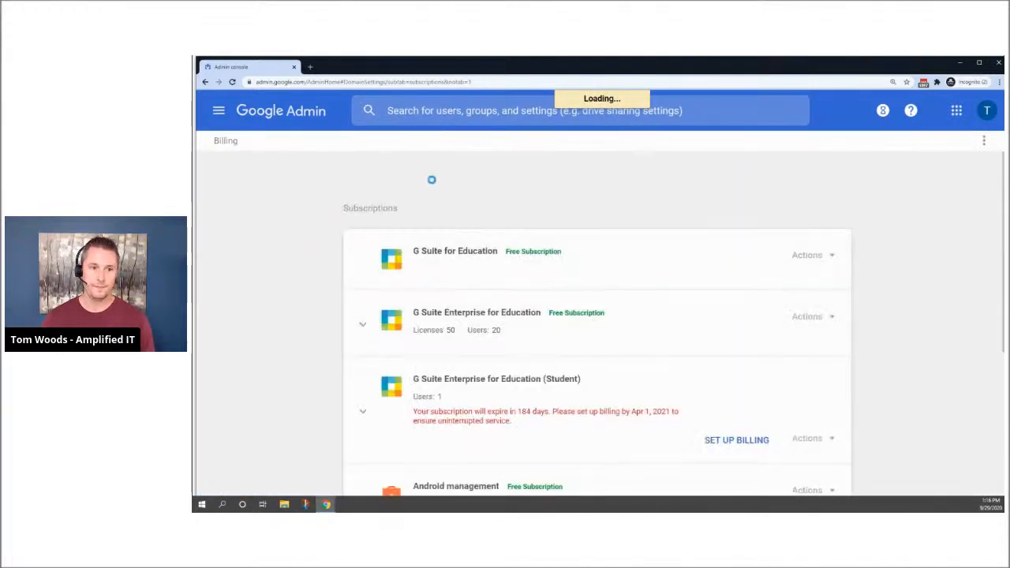
key(F11)
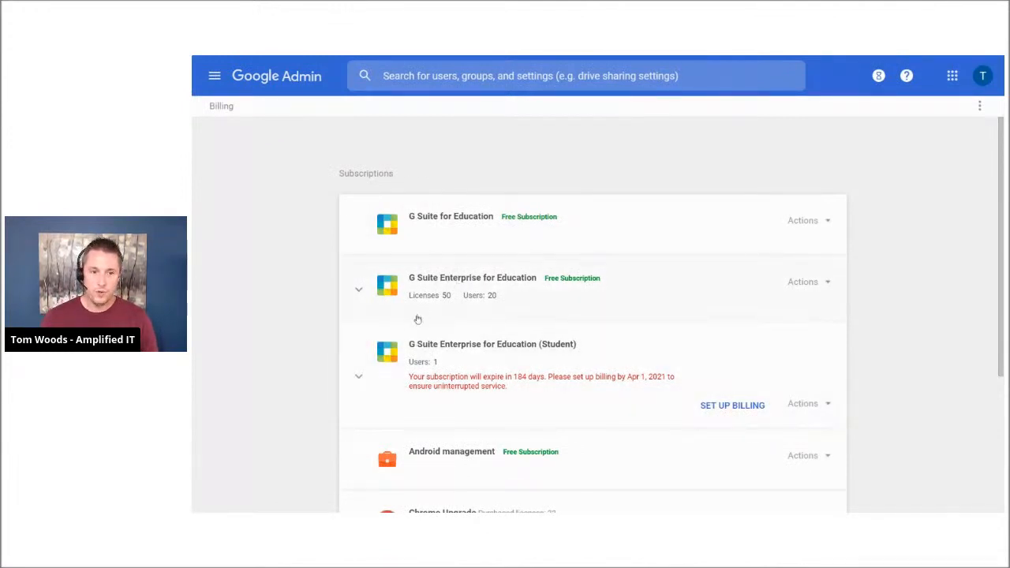
click(476, 285)
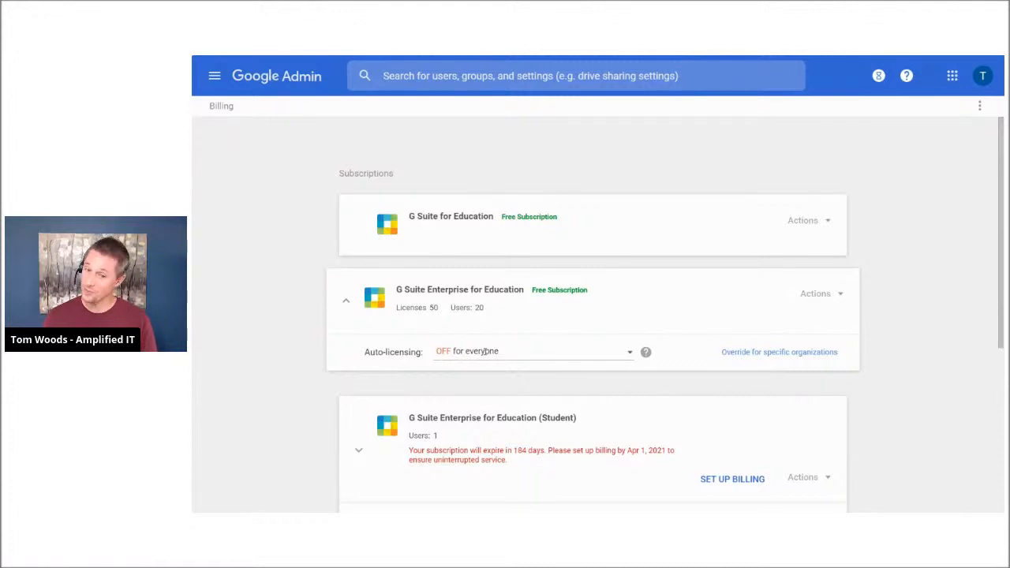
Override auto-licensing to ON for the sub-organization under Staff > Faculty, and discard the change.
click(770, 352)
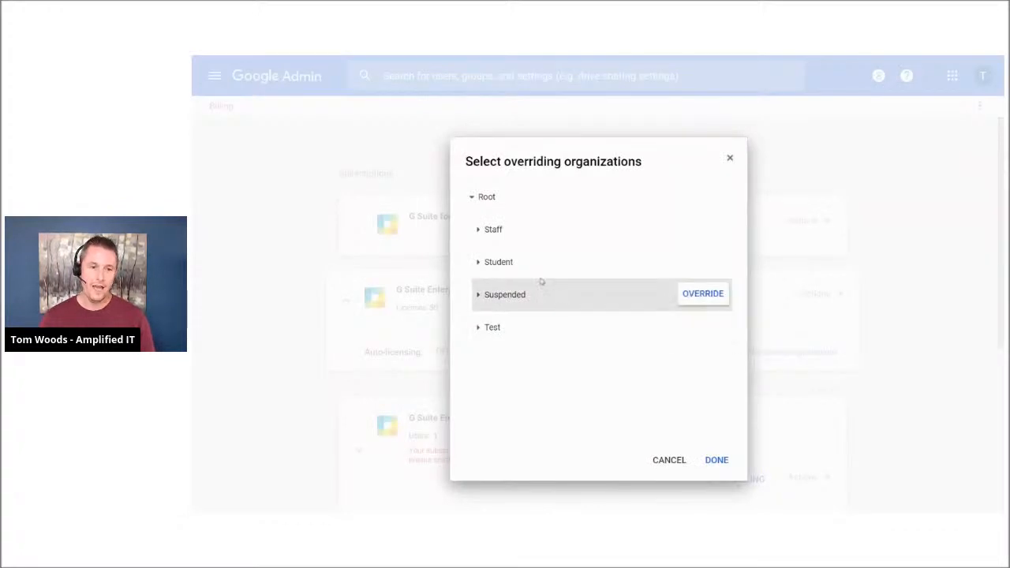
click(483, 230)
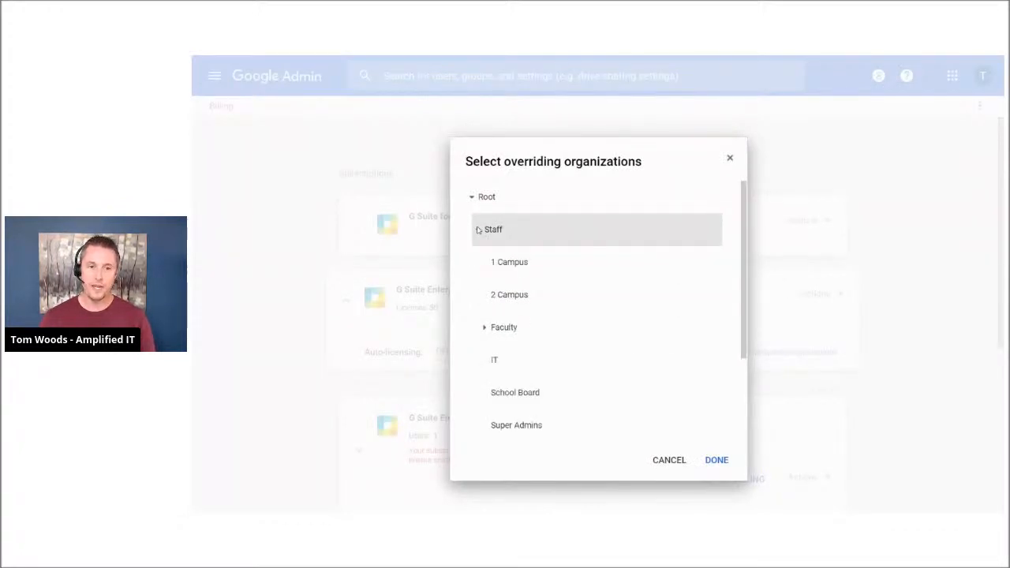
click(485, 329)
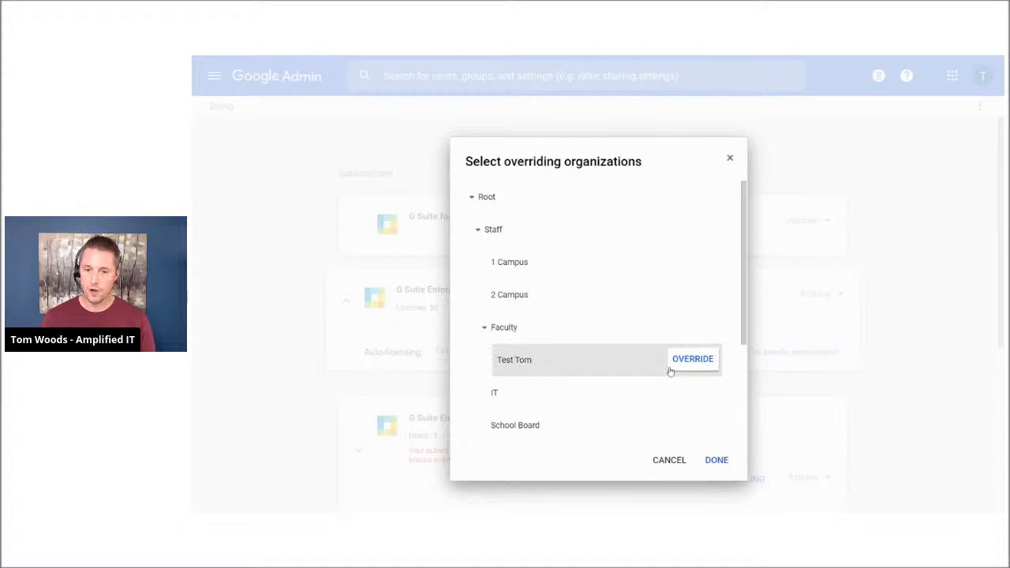
click(704, 360)
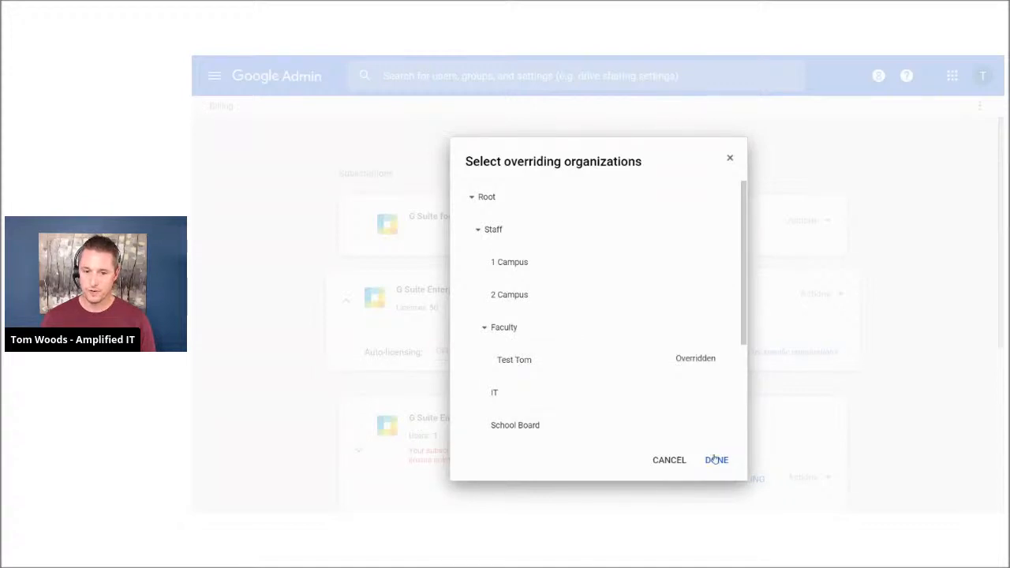
click(715, 460)
scroll(726, 434, down, 2)
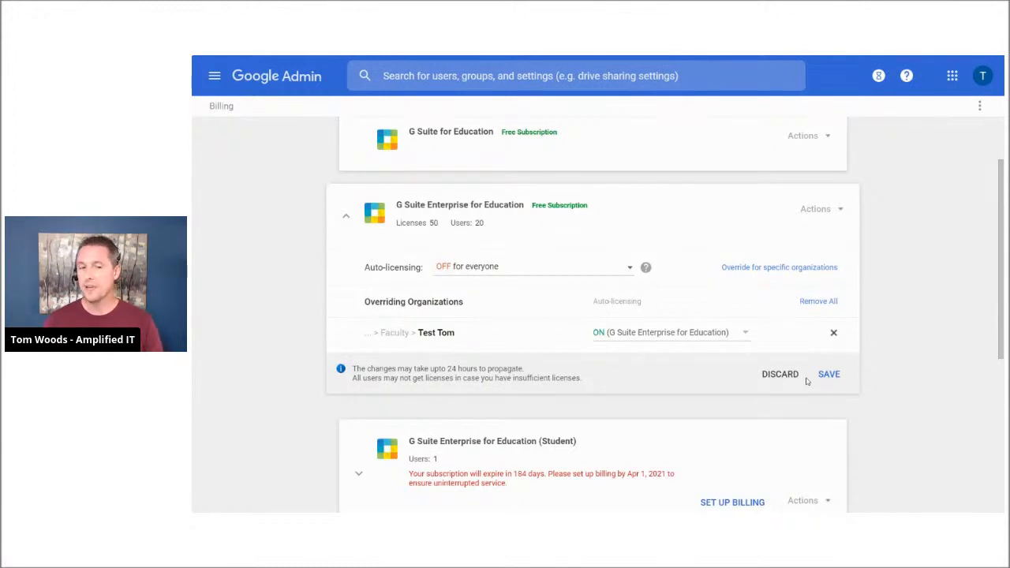
click(789, 375)
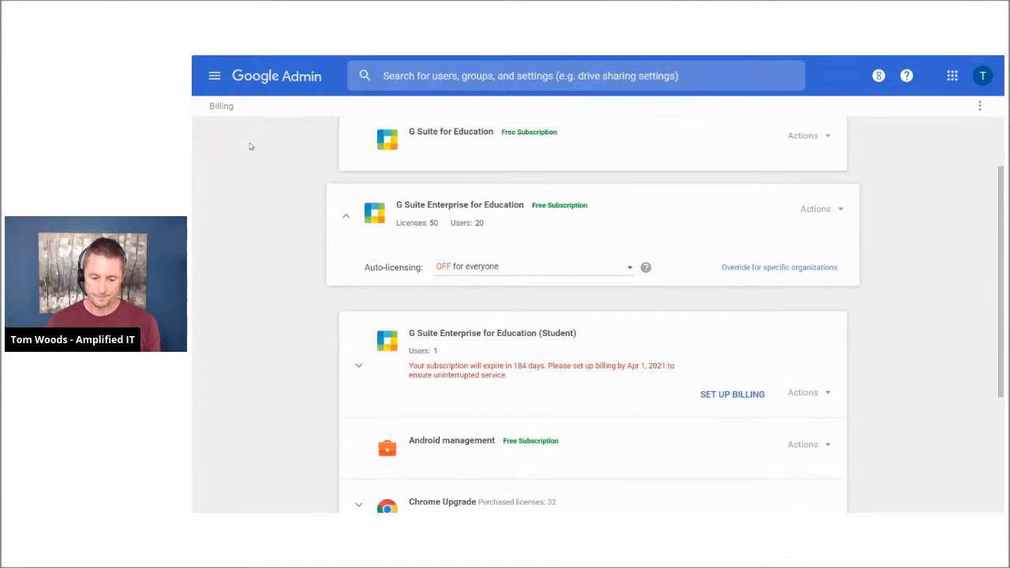
key(alt+Tab)
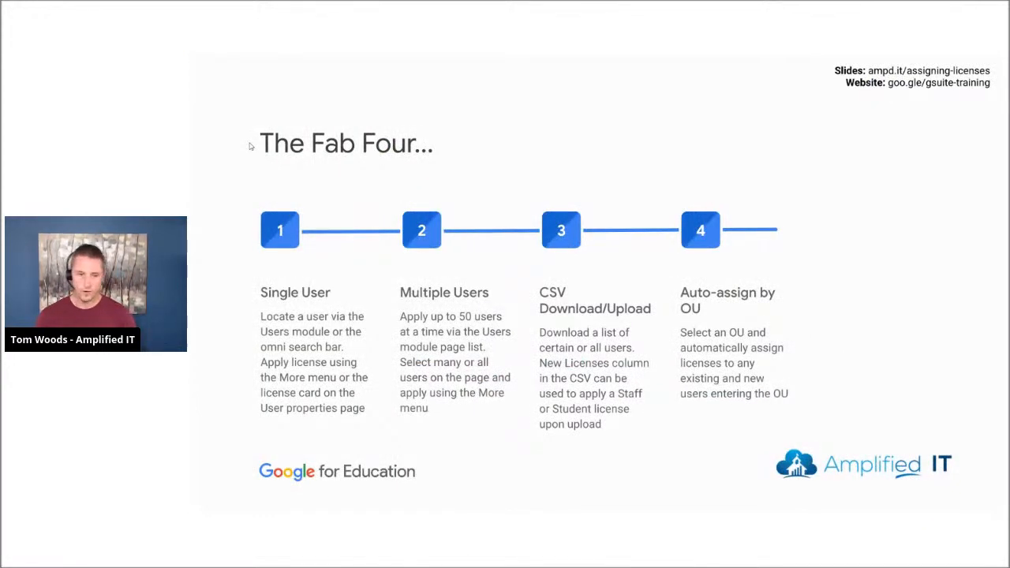
key(Right)
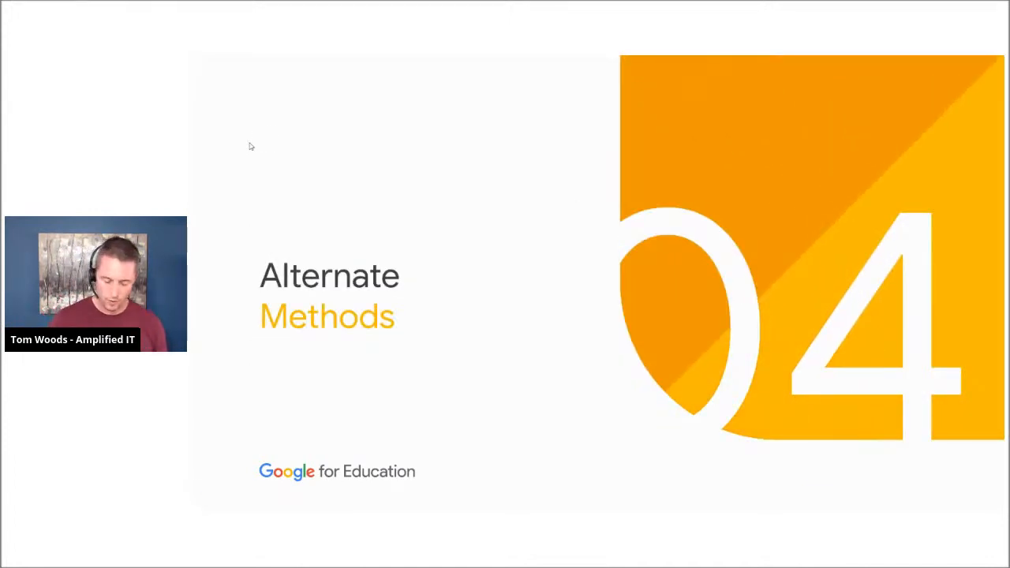
key(Right)
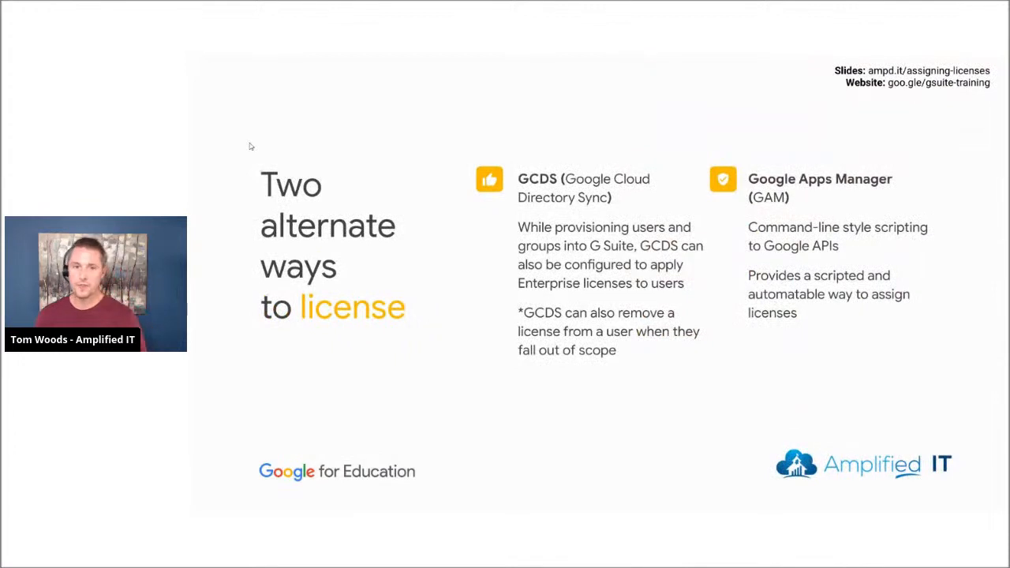
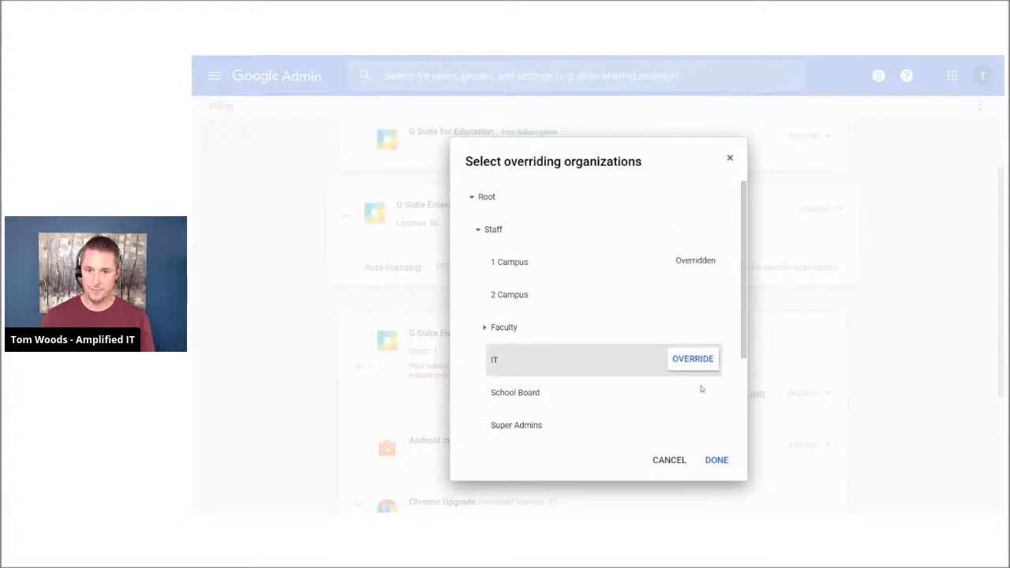
Save the auto-licensing override for Staff > 1 Campus, and add and save another override for Staff > 2 Campus.
click(715, 461)
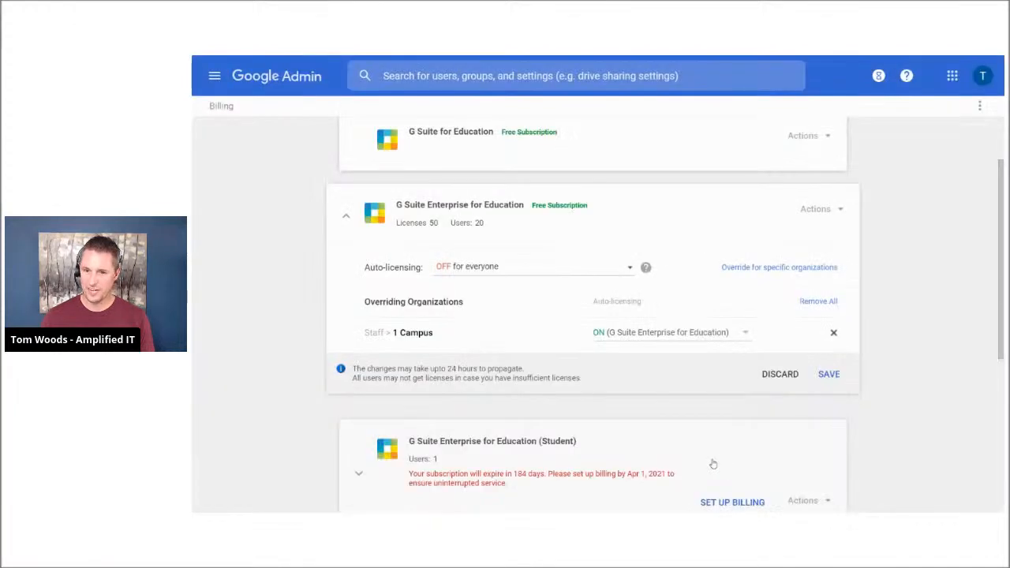
click(829, 376)
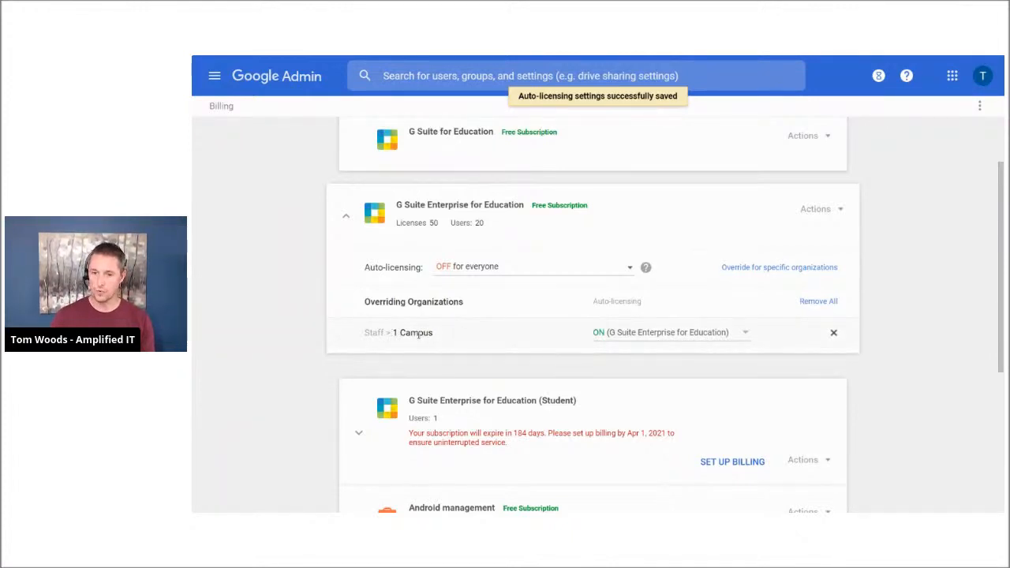
click(781, 269)
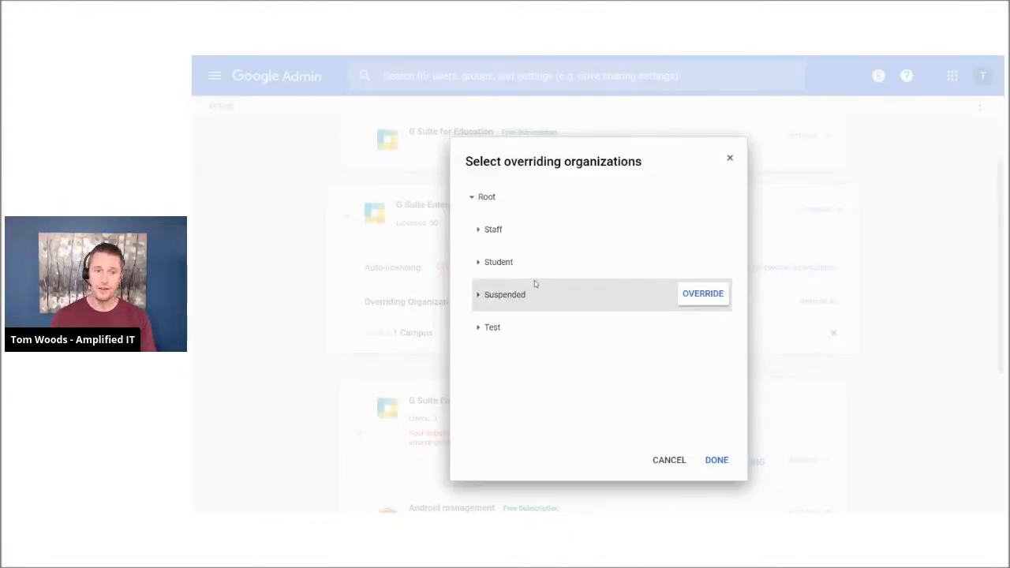
click(477, 231)
click(688, 296)
click(716, 461)
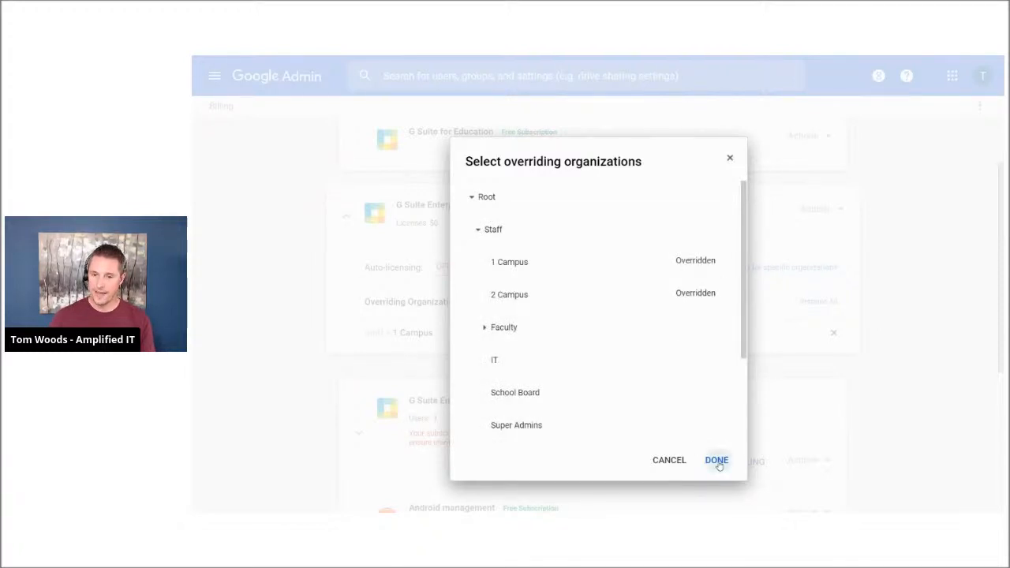
click(837, 404)
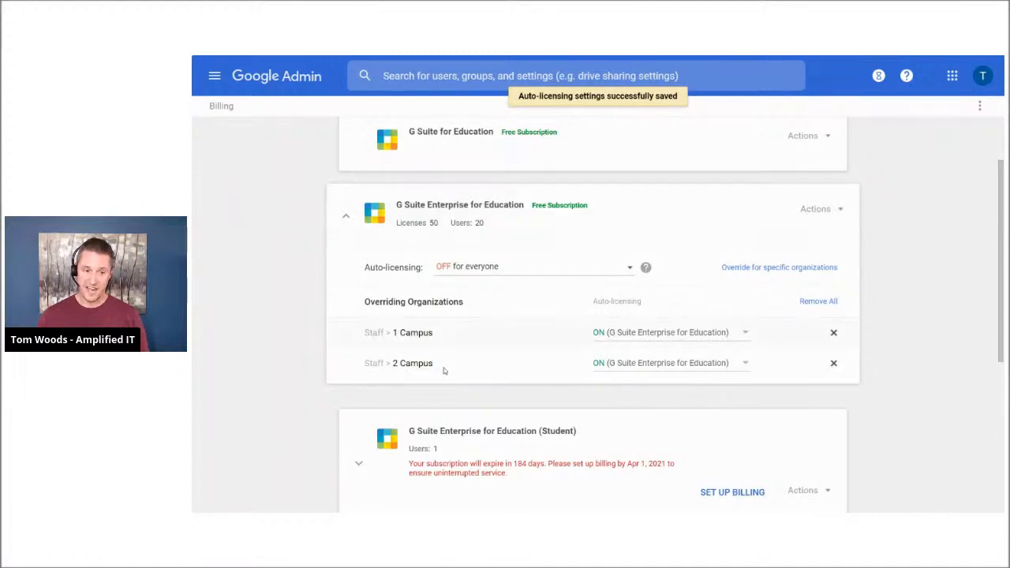
Try setting the auto-licensing override of Staff > 1 Campus to OFF.
scroll(435, 443, down, 2)
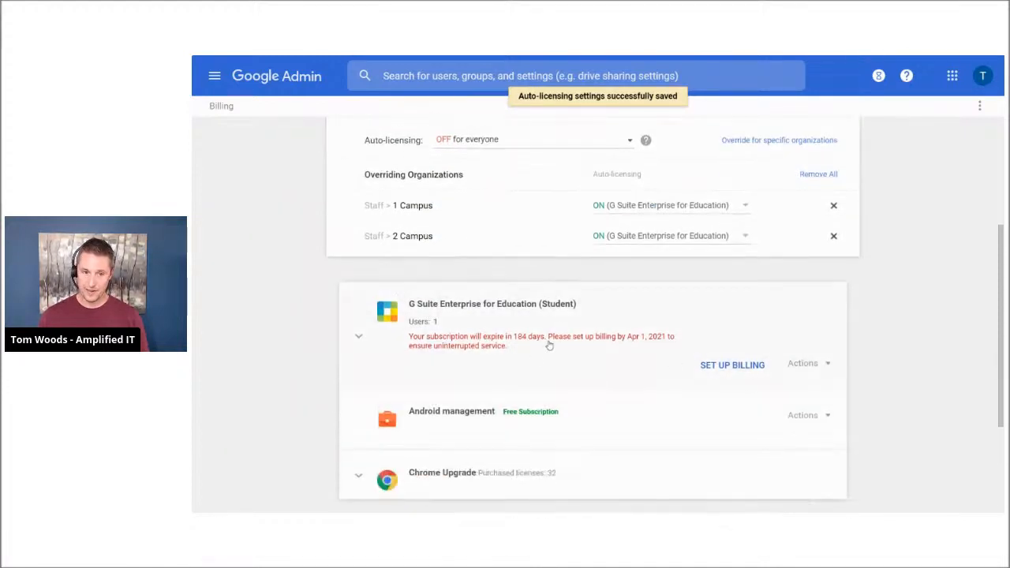
scroll(571, 331, up, 1)
click(744, 291)
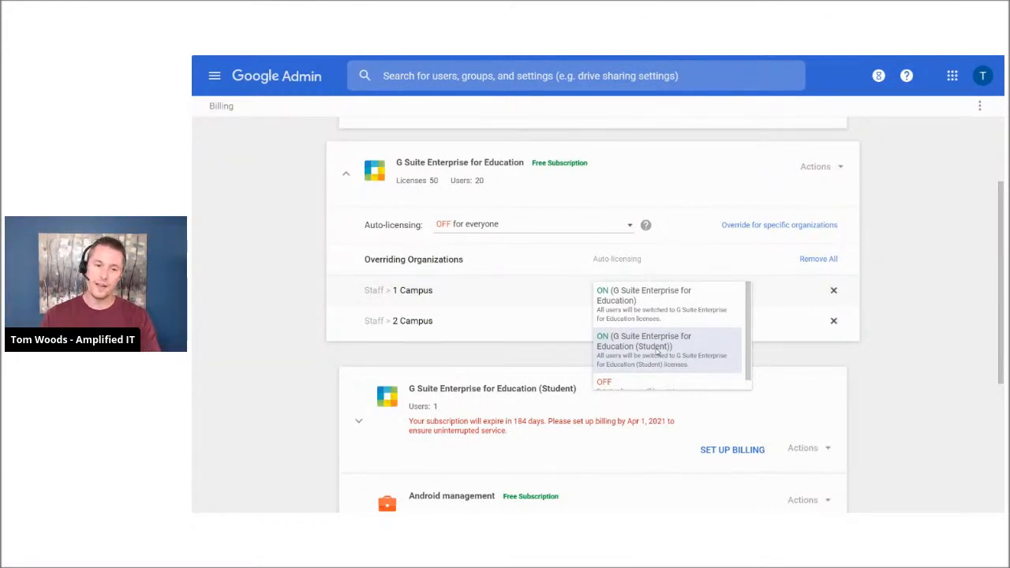
scroll(658, 353, down, 1)
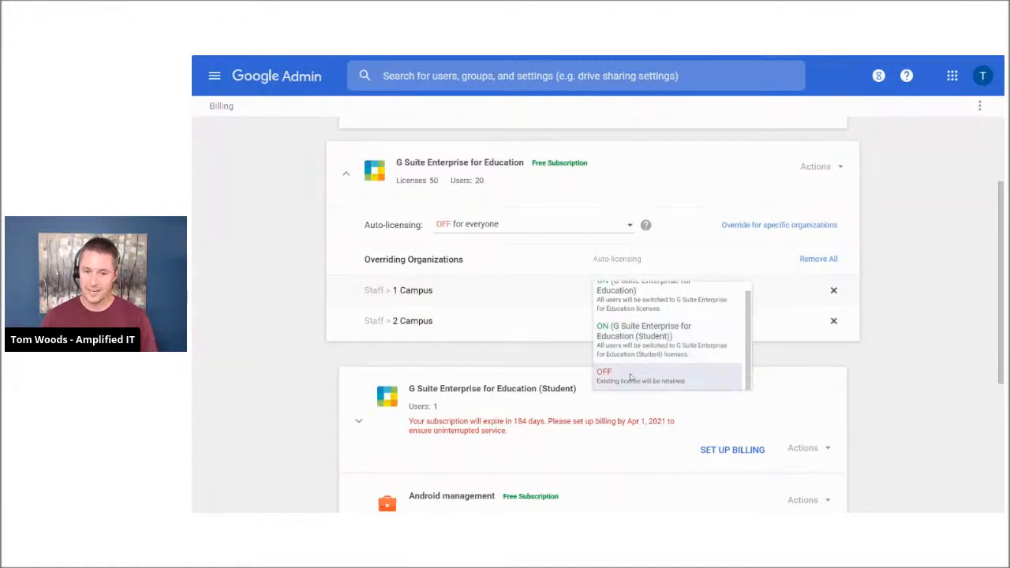
click(630, 378)
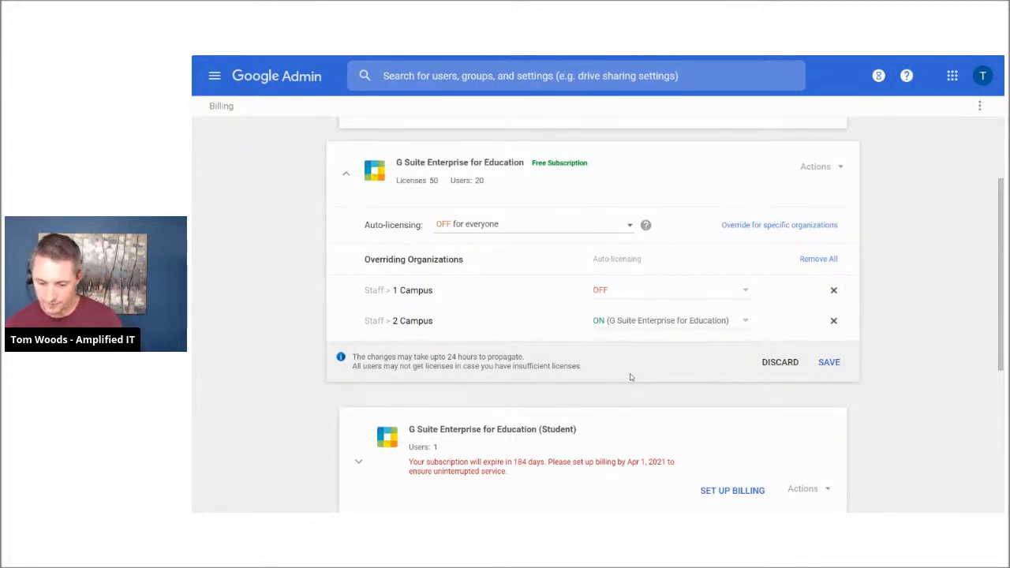
Go to the directory's user list, leaving the billing page without saving the auto-licensing change.
scroll(305, 135, down, 1)
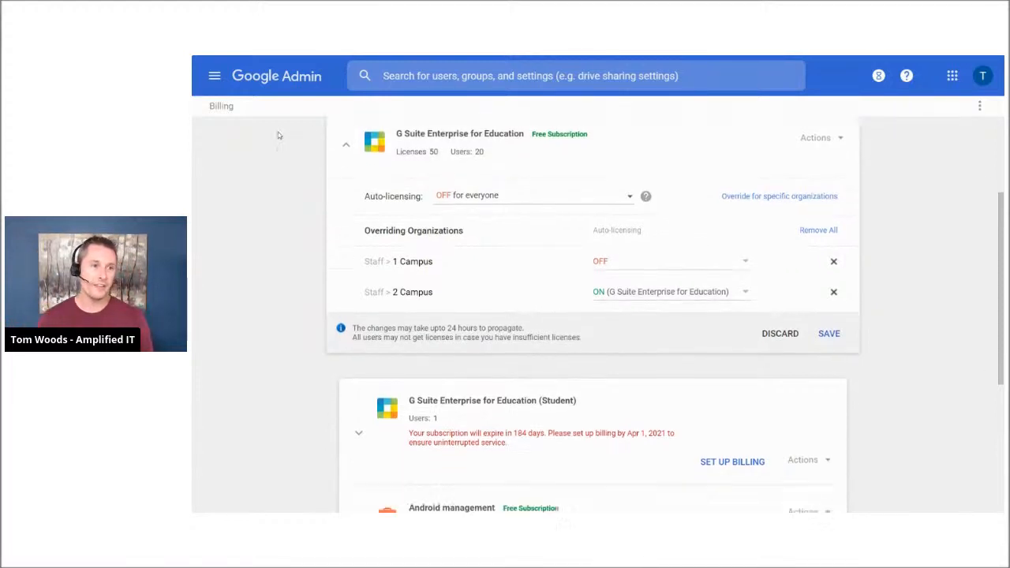
scroll(305, 135, up, 1)
click(214, 75)
mouse_move(276, 186)
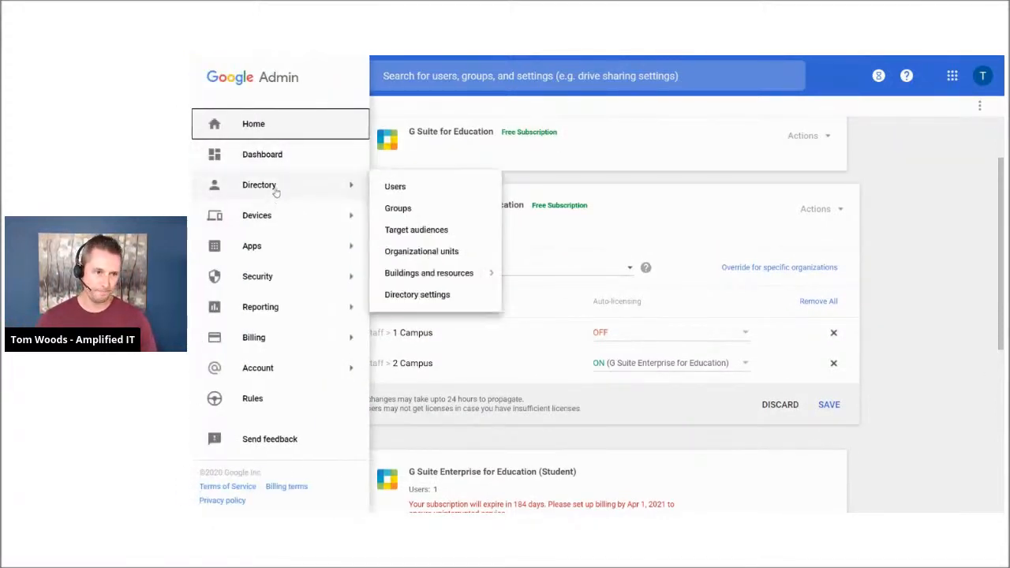
click(398, 188)
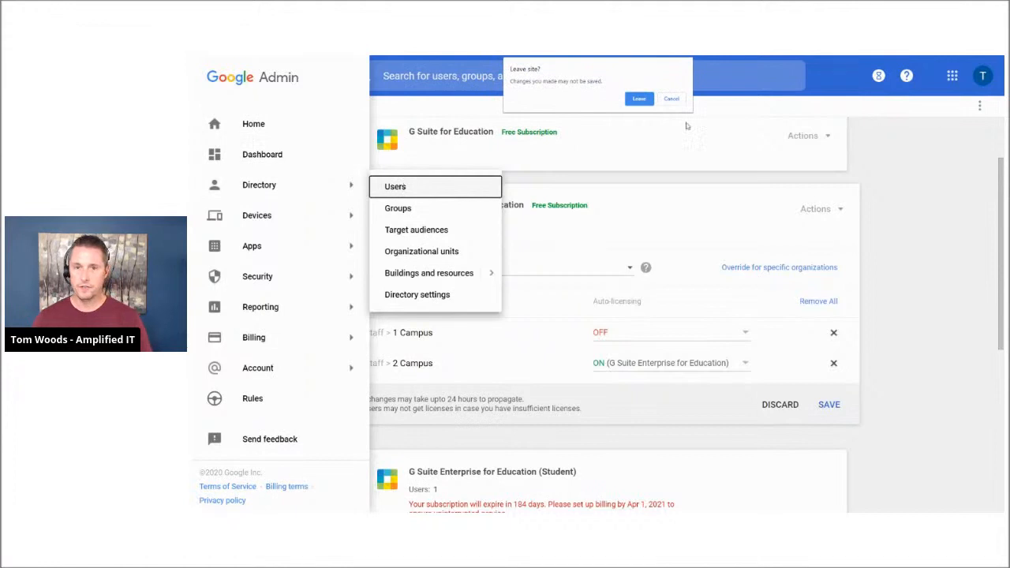
click(637, 98)
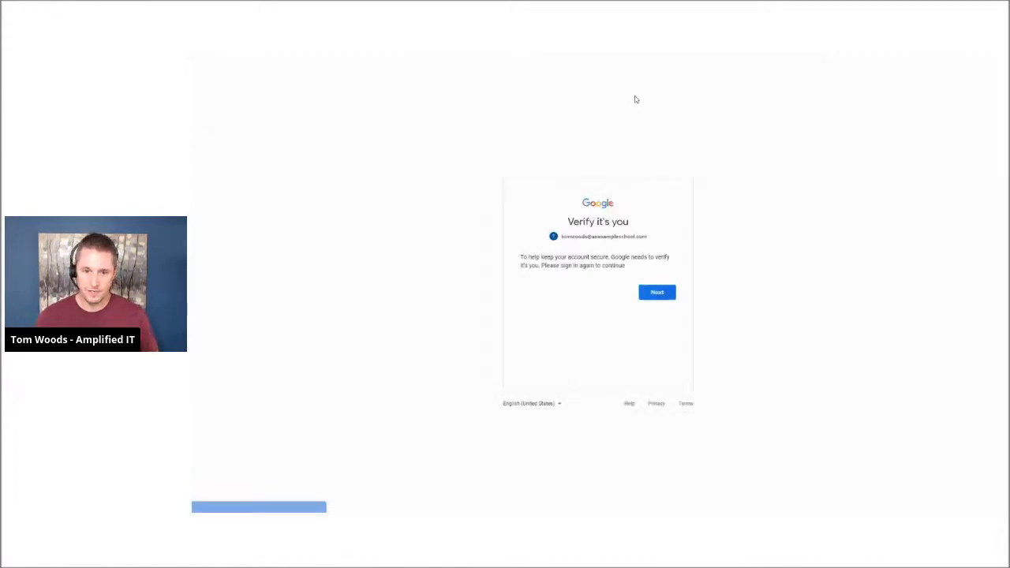
Verify the administrator's identity by entering the account password.
click(657, 292)
key(ctrl+v)
click(655, 320)
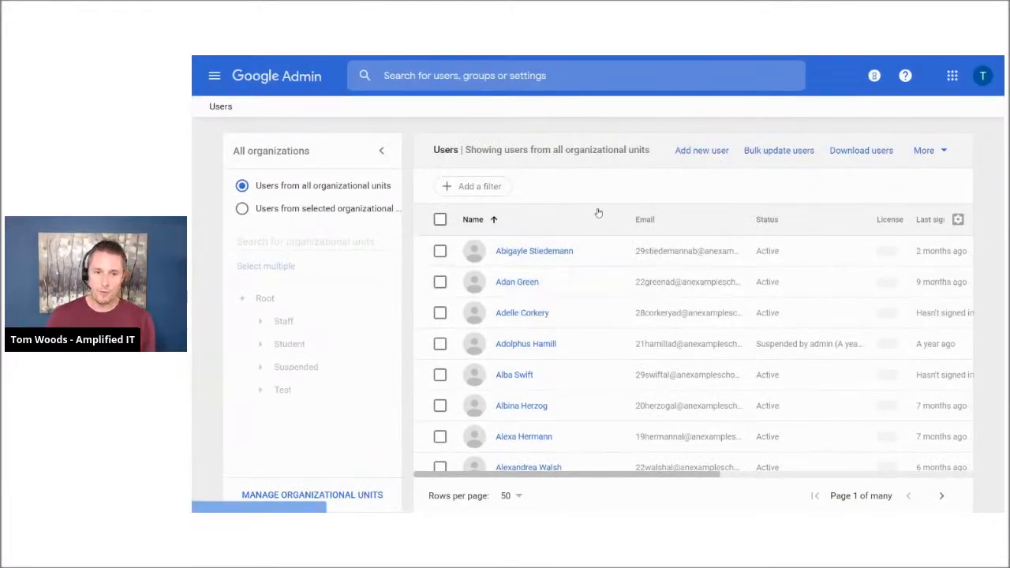
Download the user info to Google Sheets with all user info columns and currently selected columns.
click(861, 150)
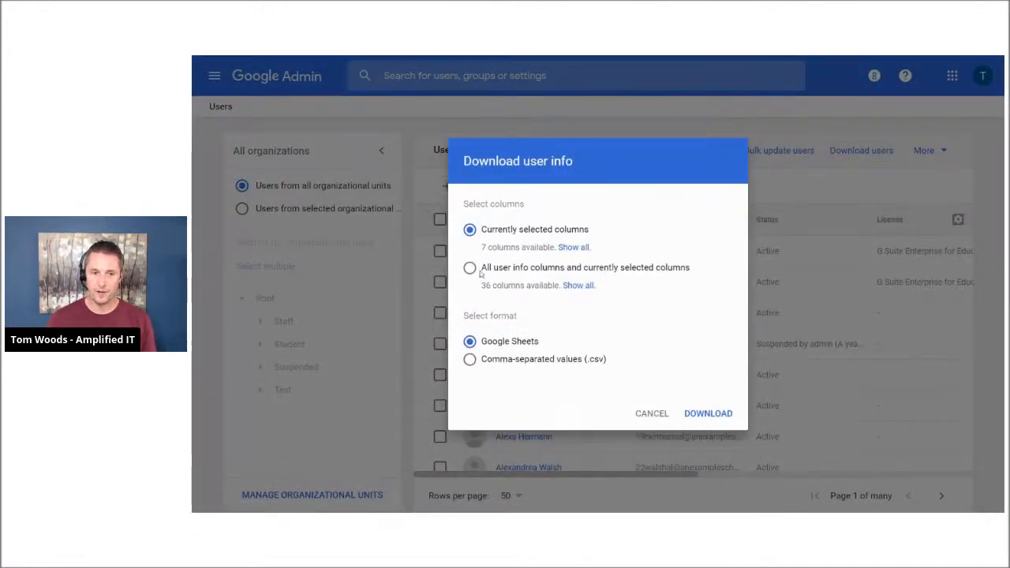
click(469, 268)
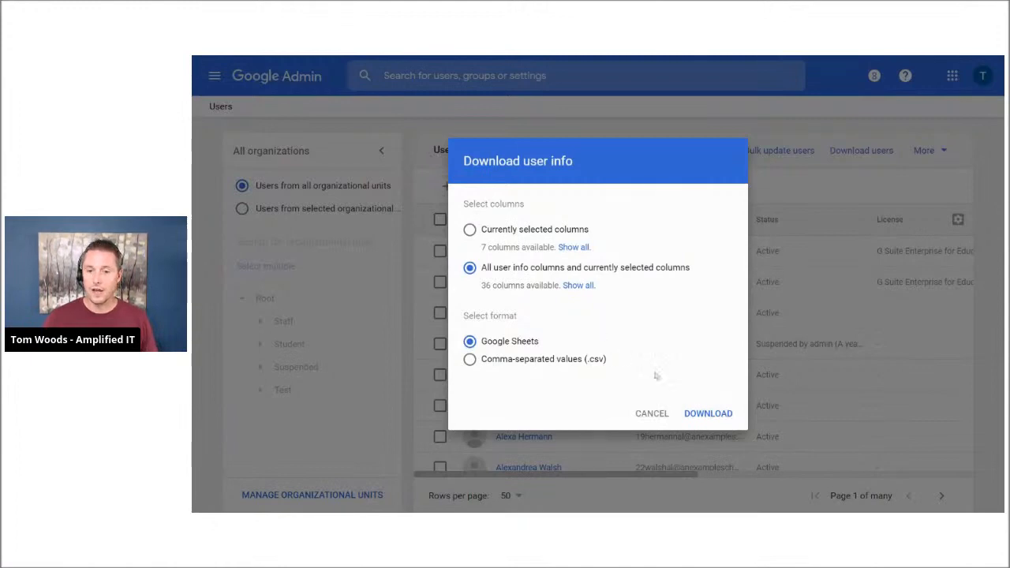
click(694, 411)
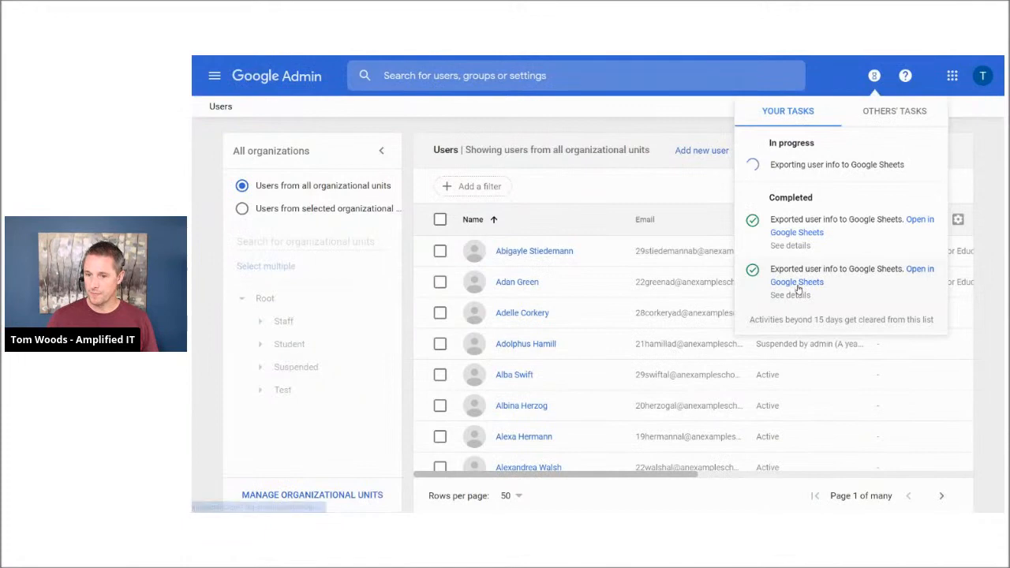
Open the oldest completed user export in Google Sheets and examine its Licenses and New Licenses columns.
click(798, 288)
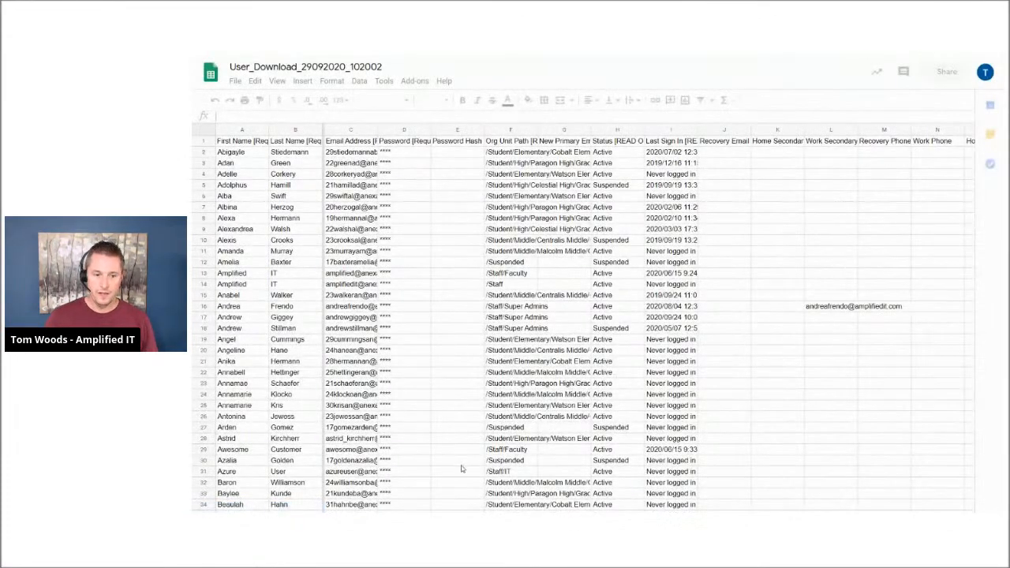
drag(553, 501, 893, 511)
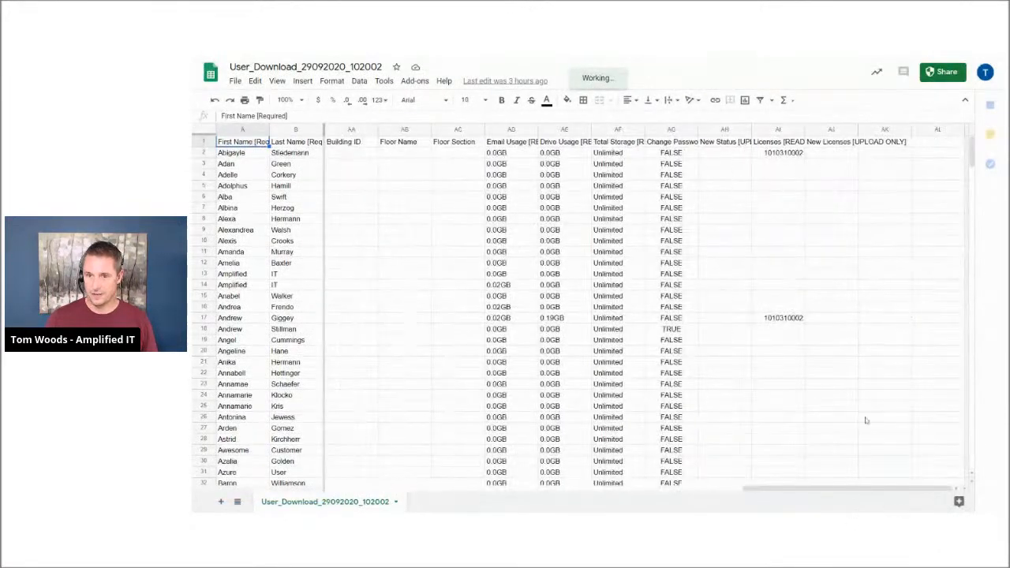
click(771, 142)
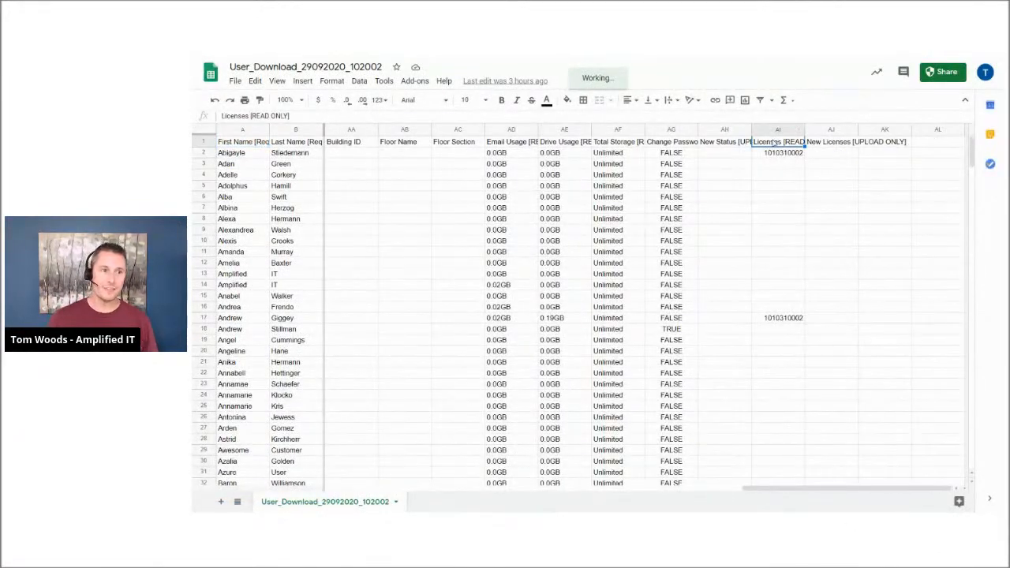
click(774, 154)
click(798, 319)
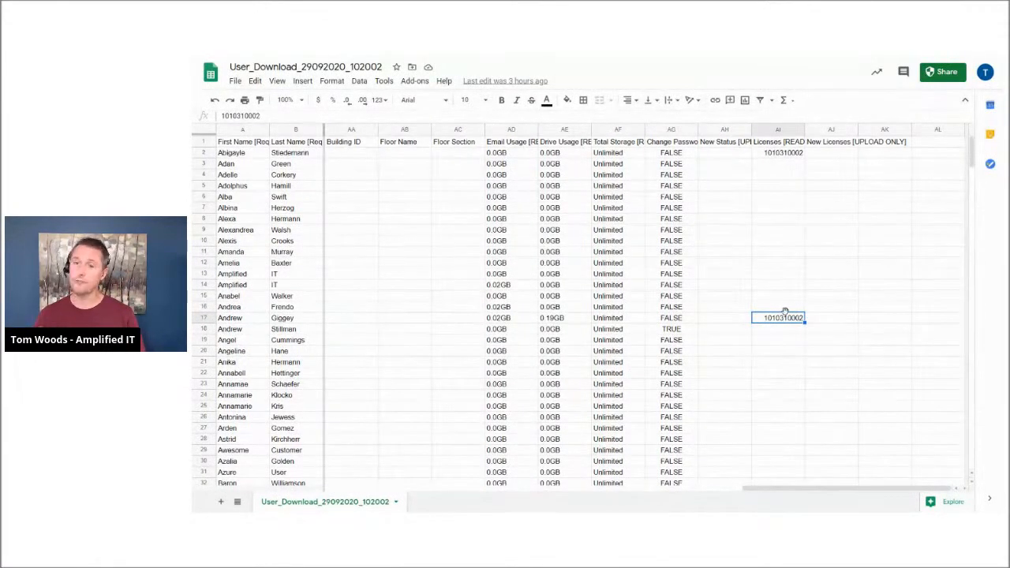
drag(775, 196, 770, 252)
click(836, 143)
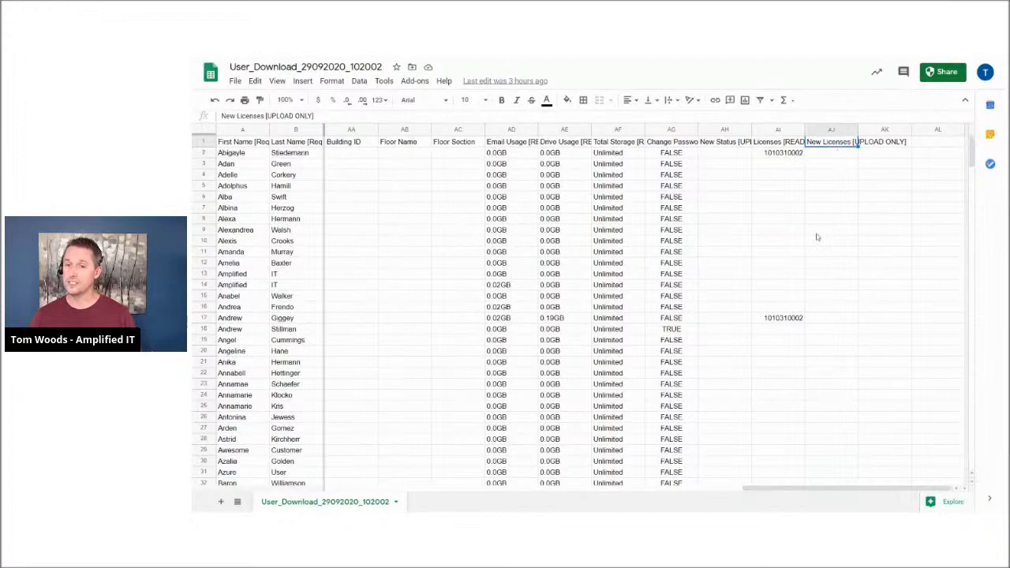
click(788, 320)
key(ctrl+c)
drag(825, 186, 841, 275)
key(ctrl+v)
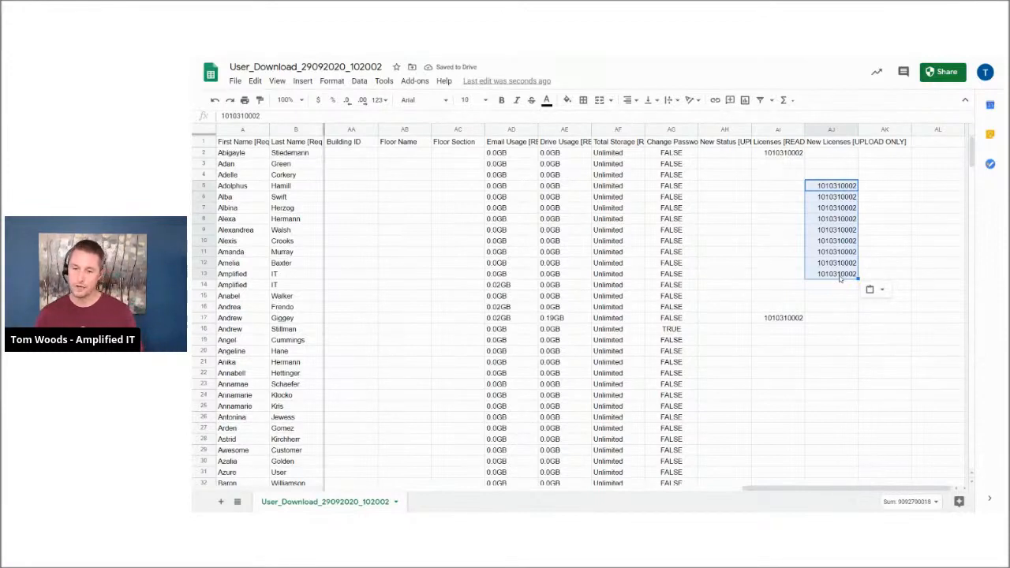
click(782, 155)
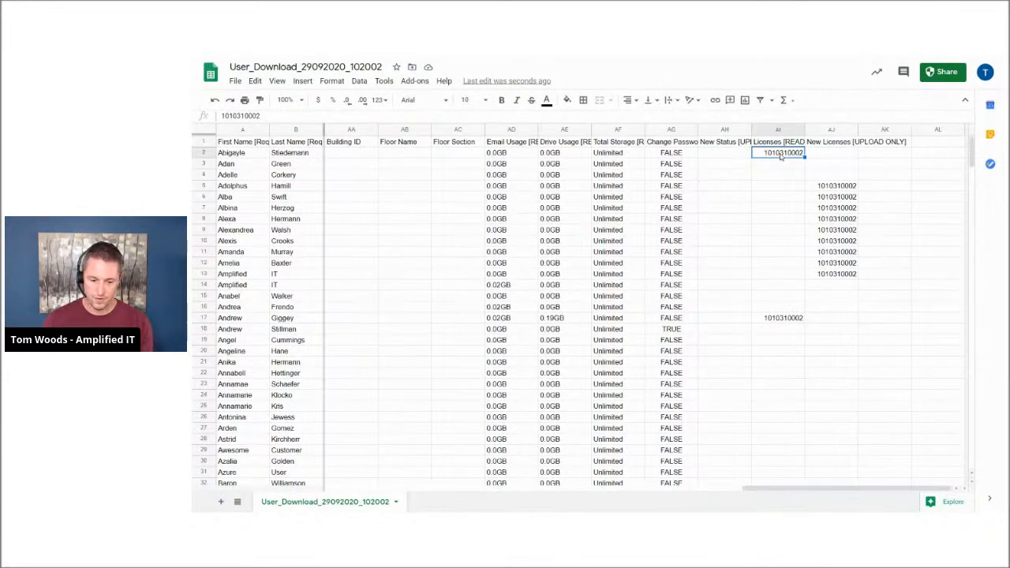
key(alt+Tab)
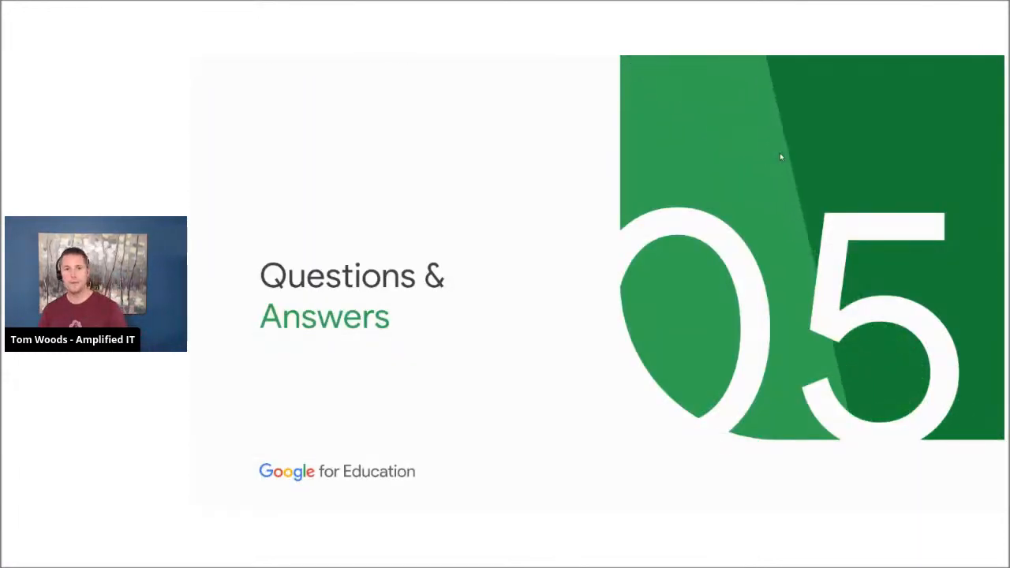